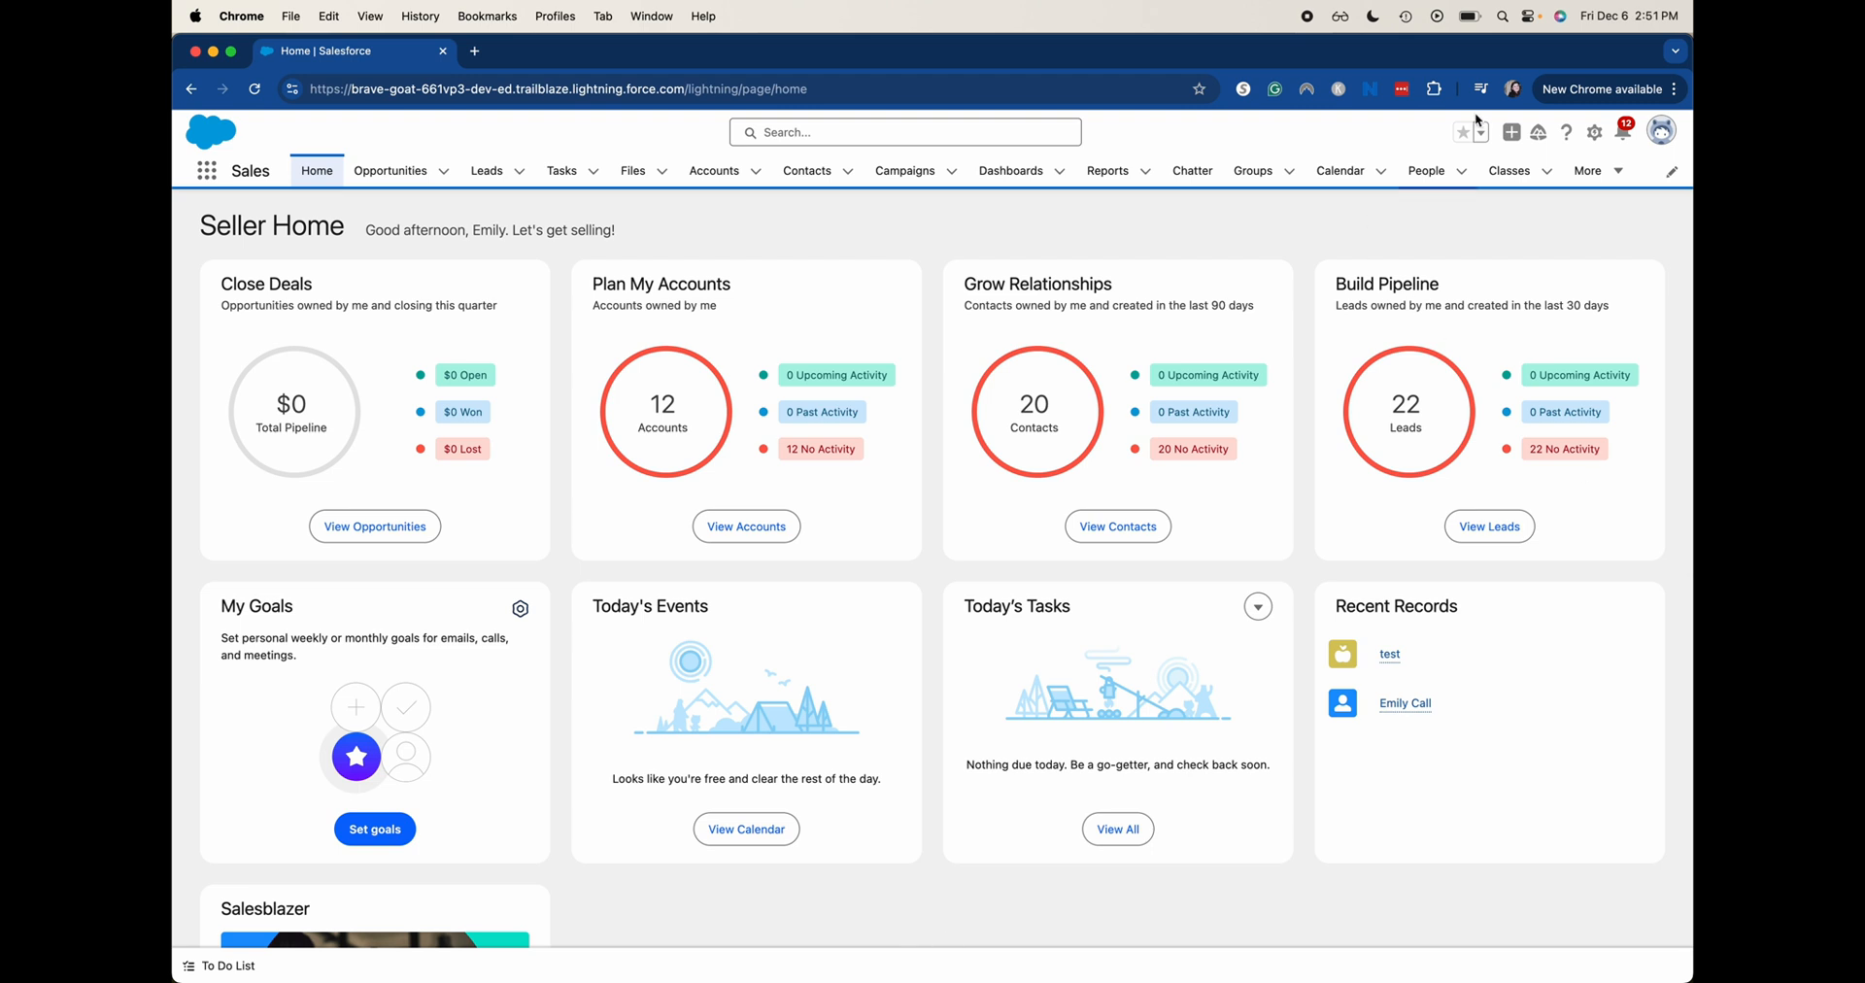
- Open the Fields & Relationships of the Class custom object in the Setup Object Manager
click(1594, 136)
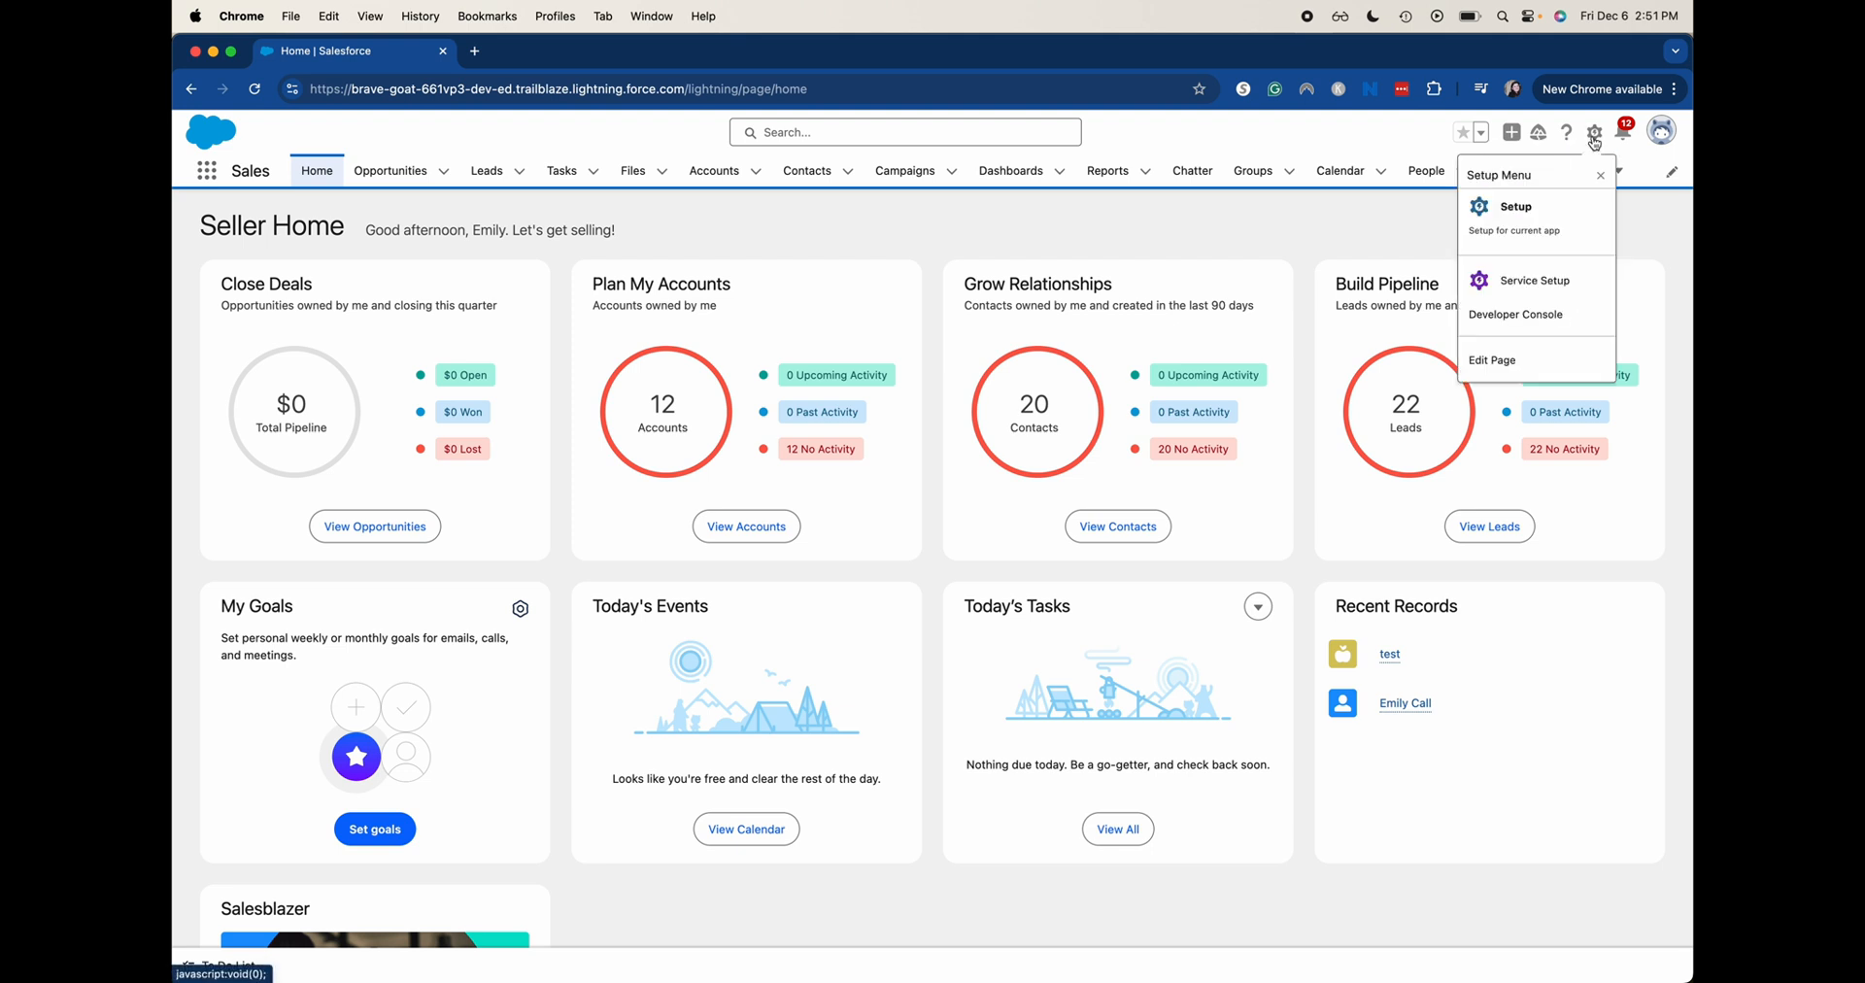
click(1545, 200)
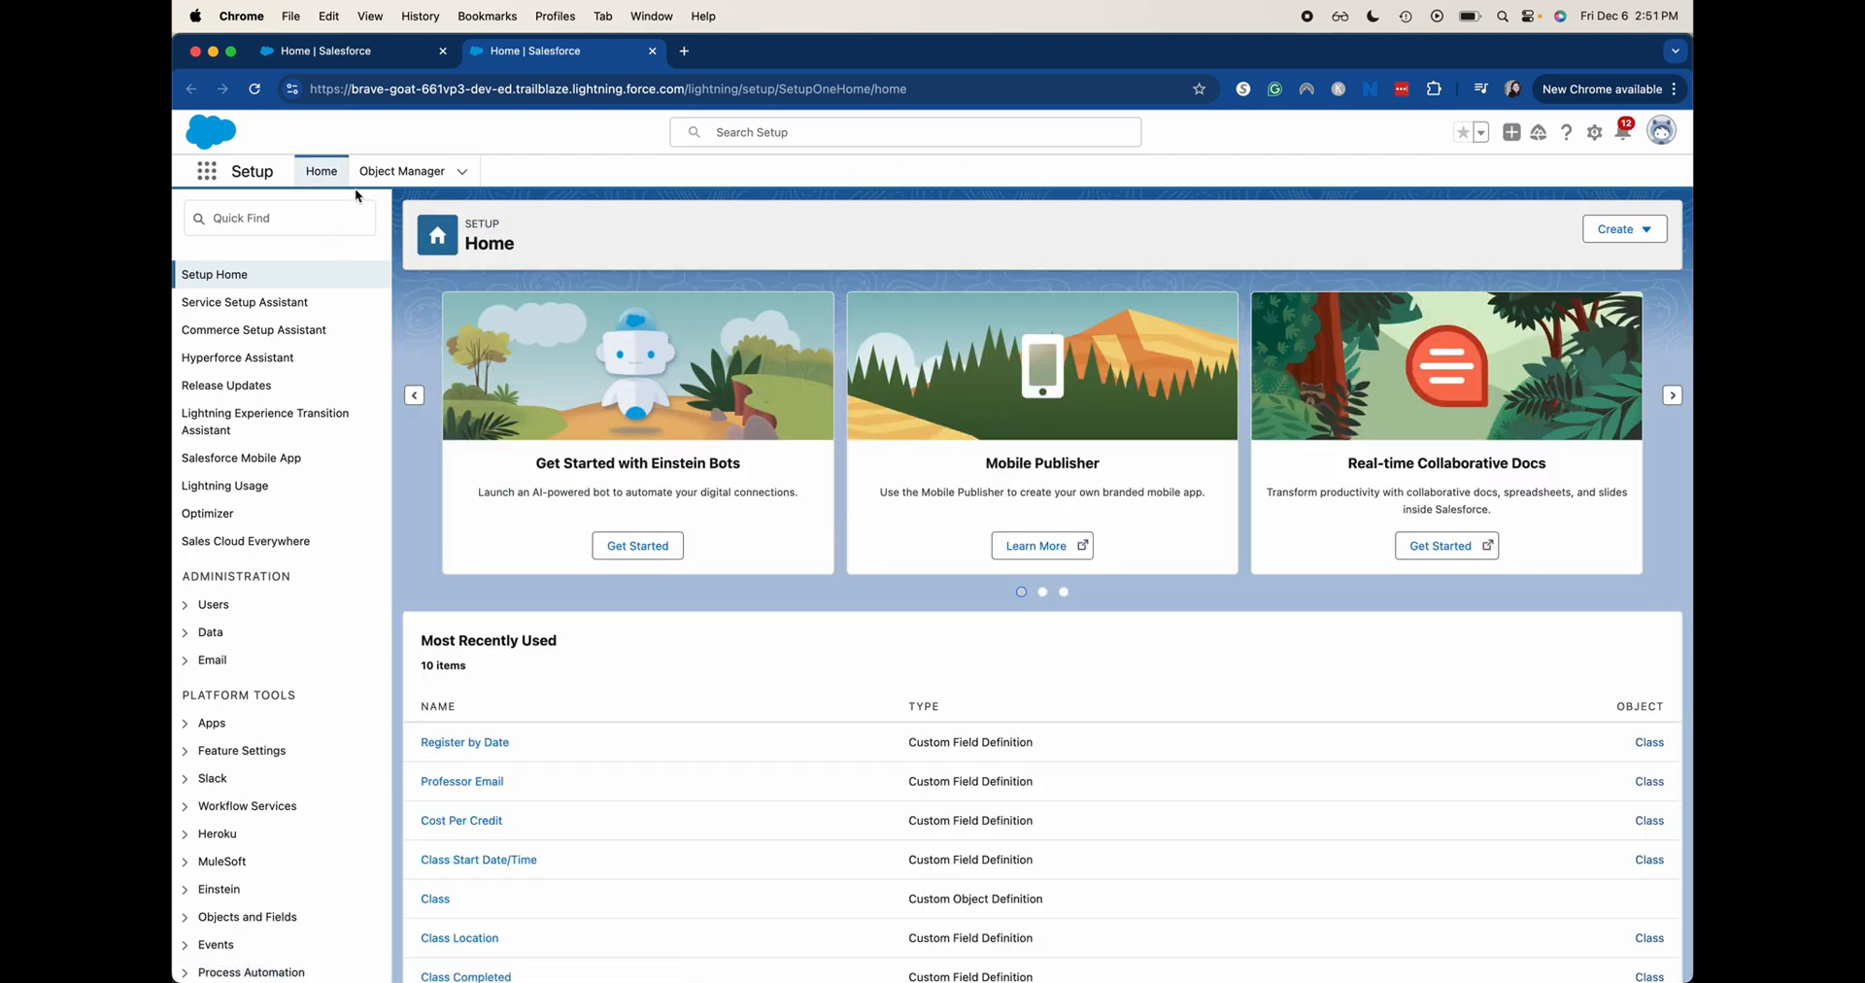
click(418, 167)
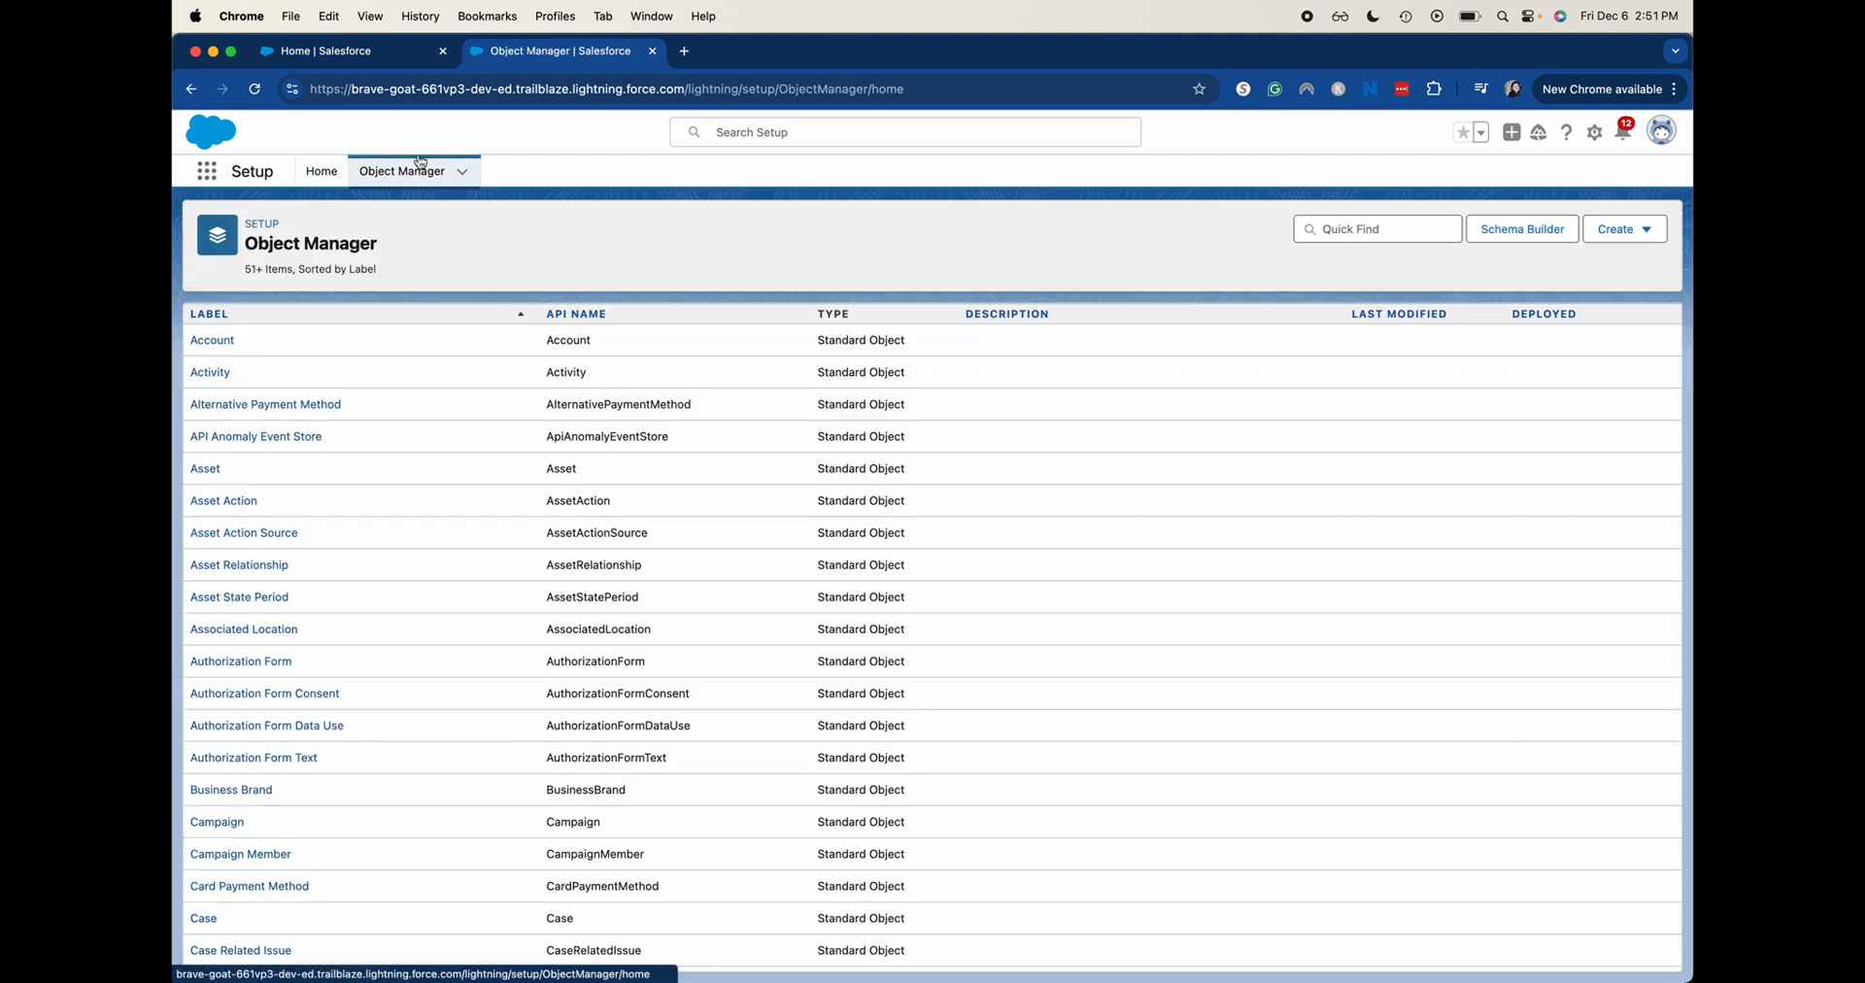
click(1327, 233)
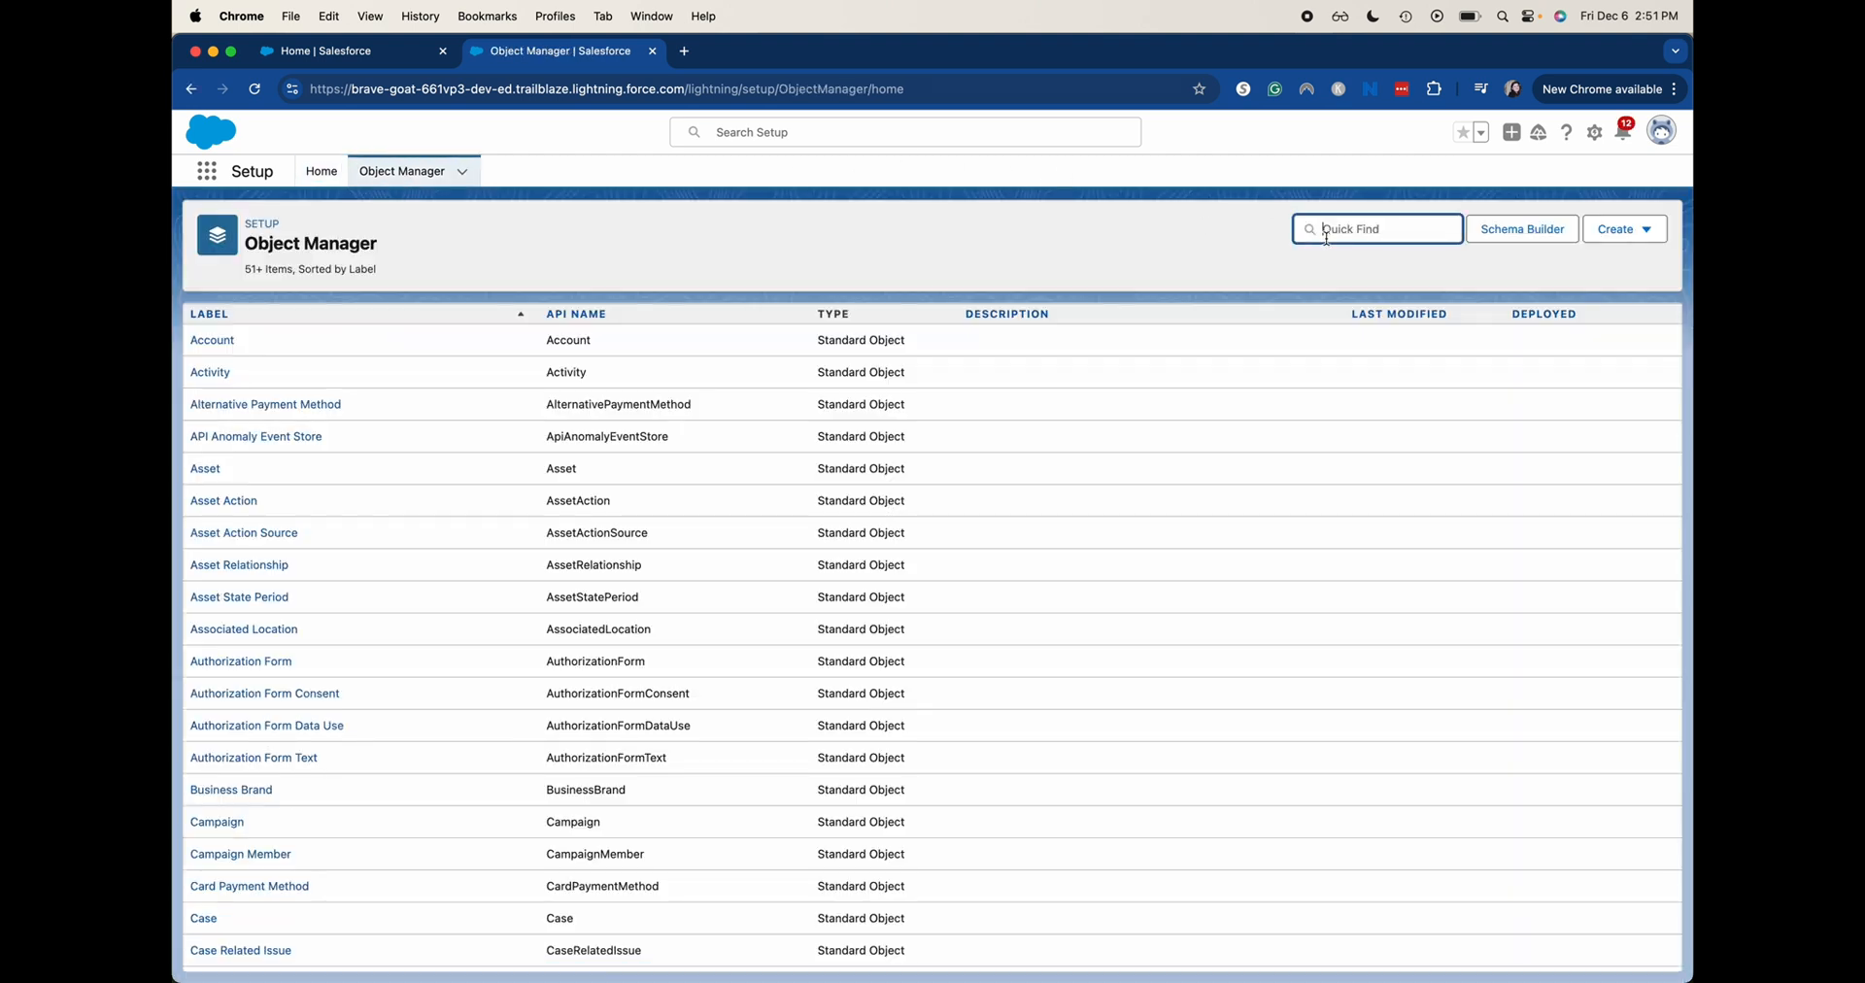
text(clas)
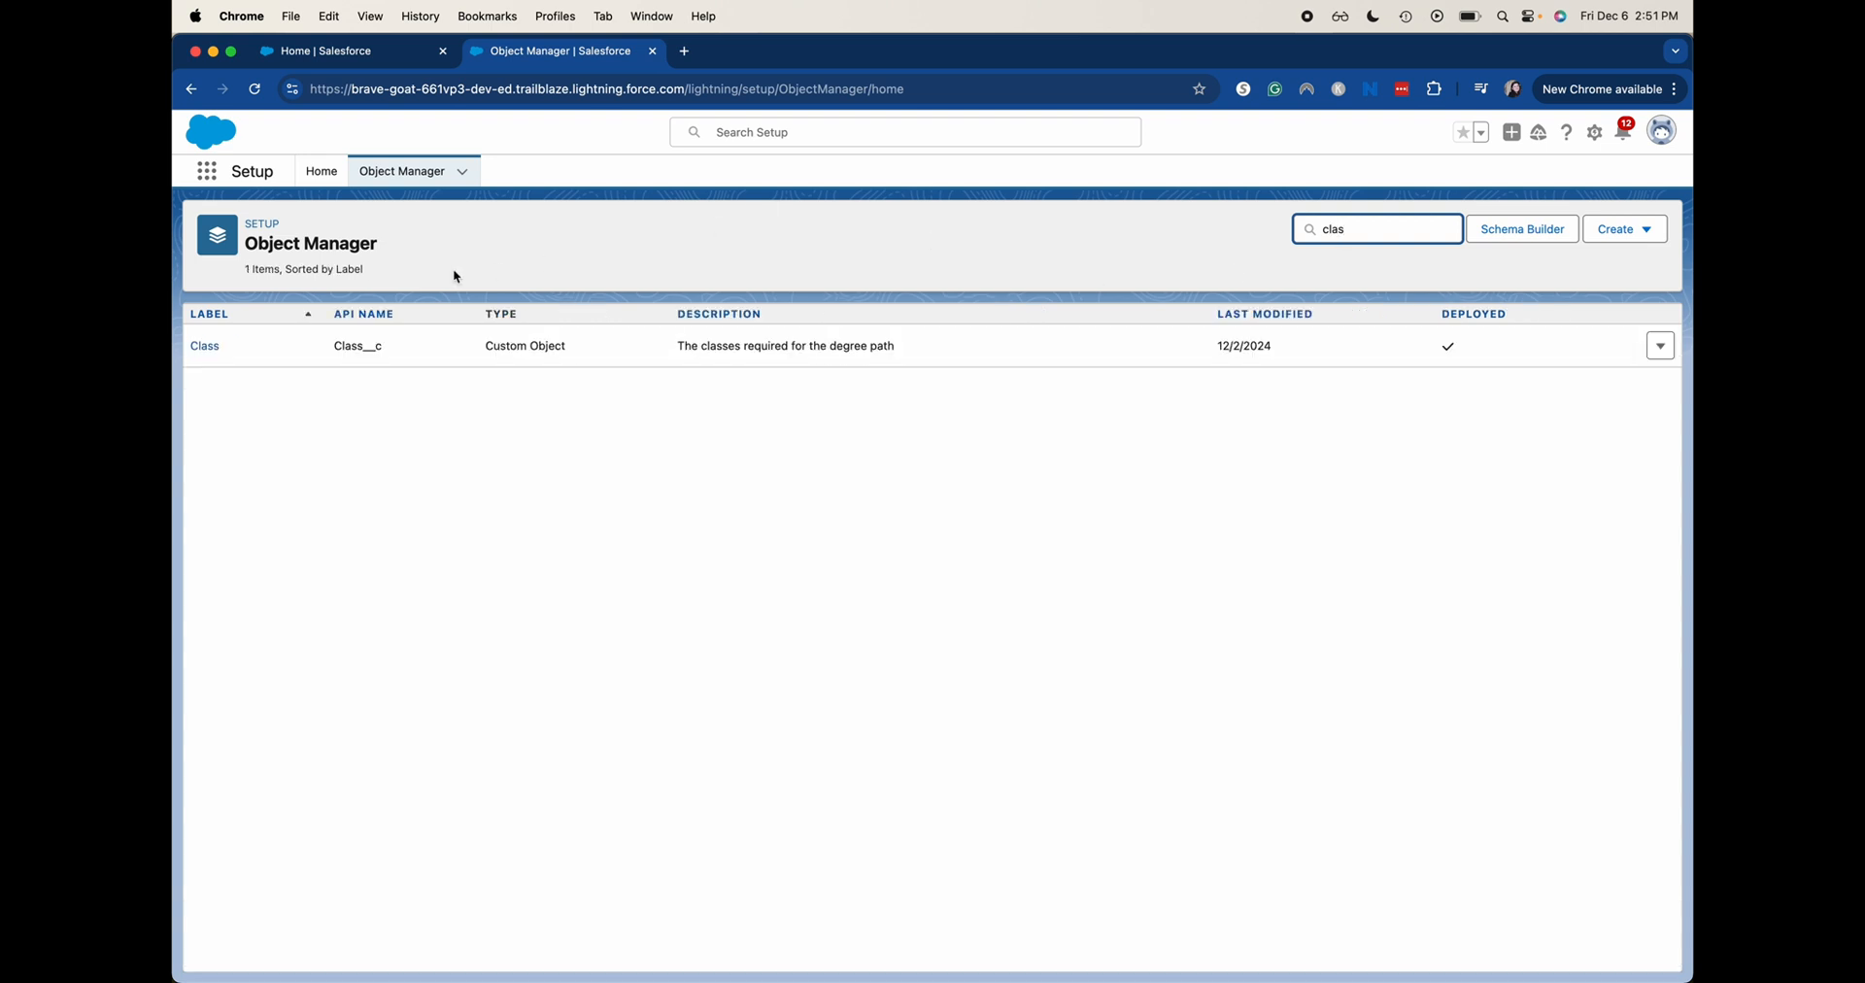
click(205, 346)
click(232, 352)
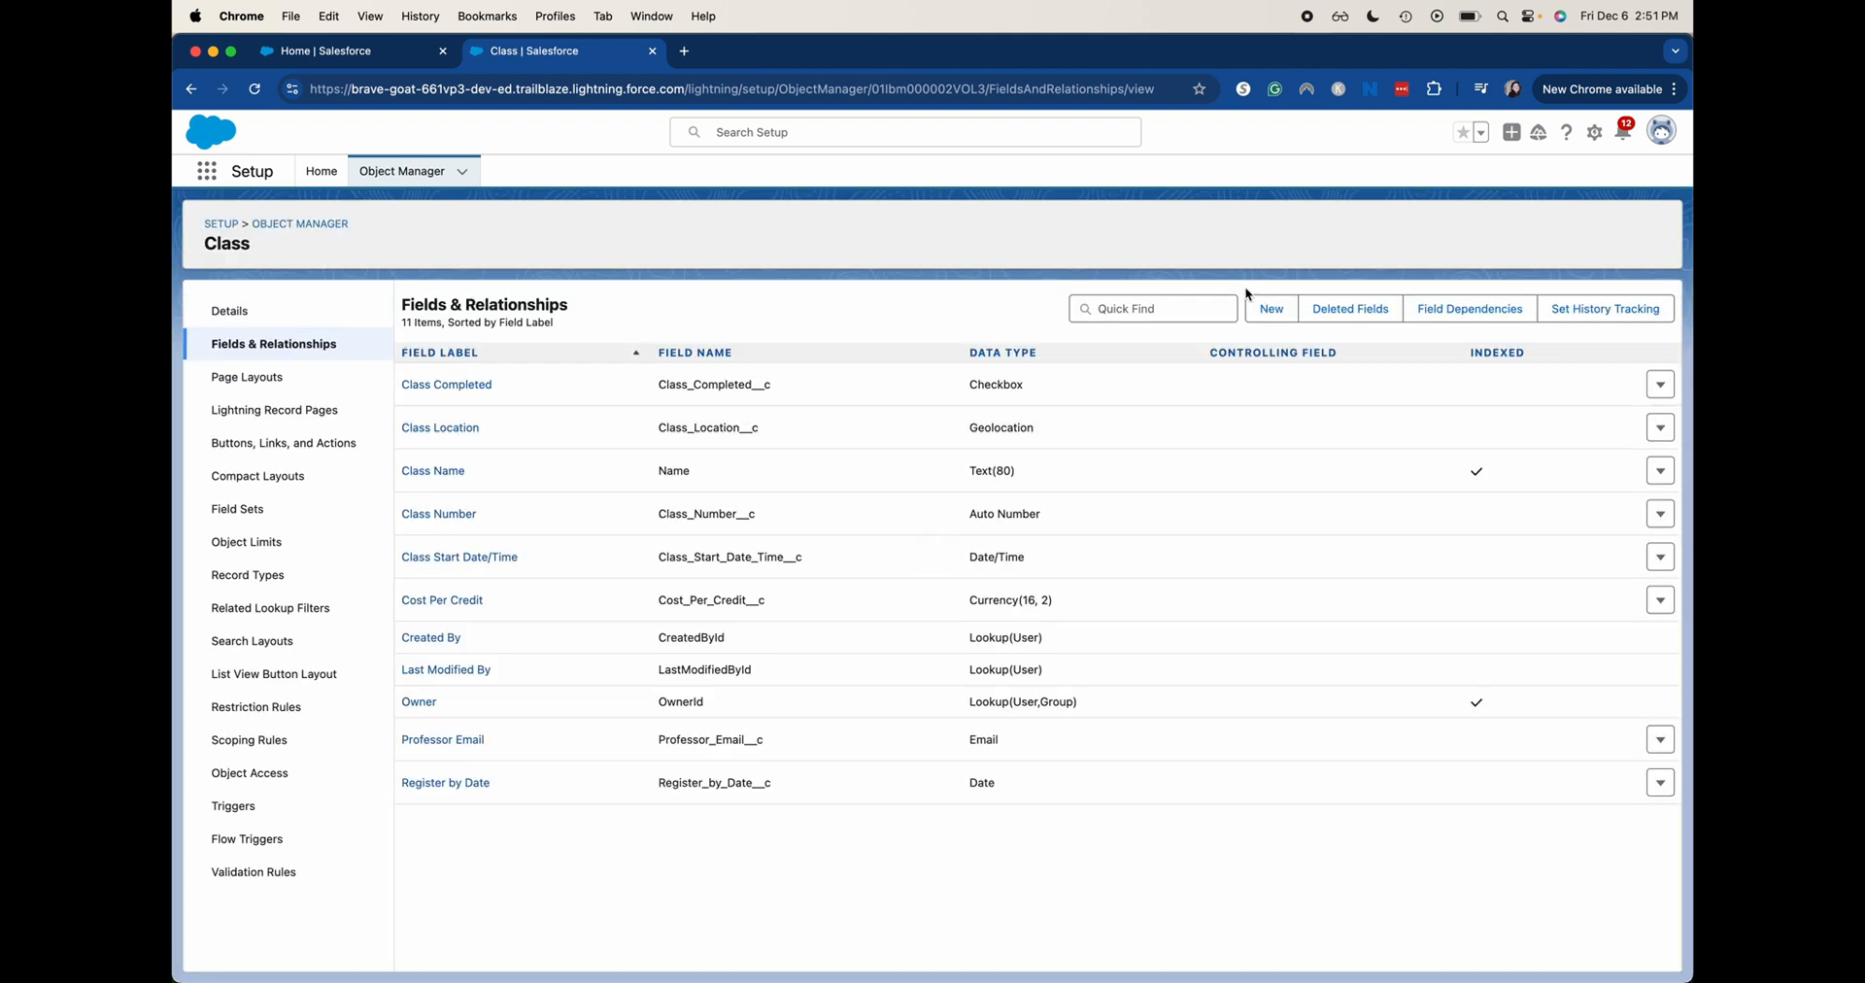
- Start a new custom field on the Class object with the Number data type and continue to its details
click(1269, 308)
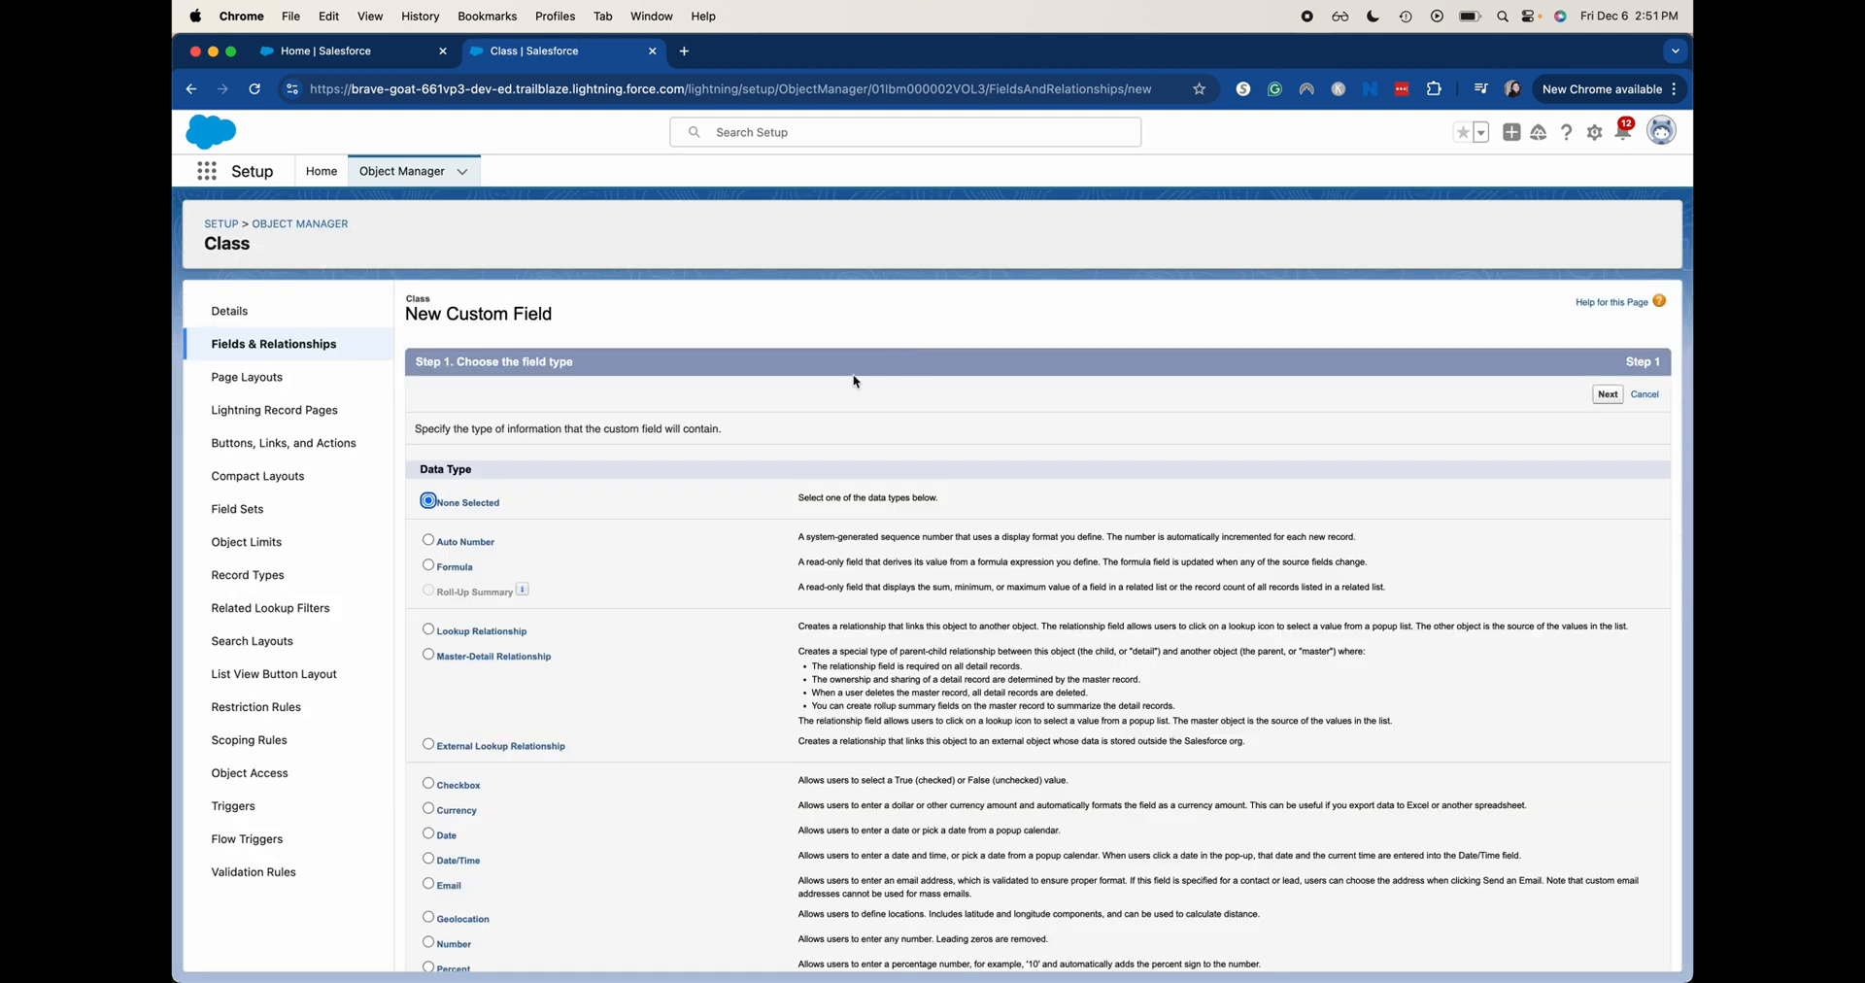
scroll(1118, 789, down, 5)
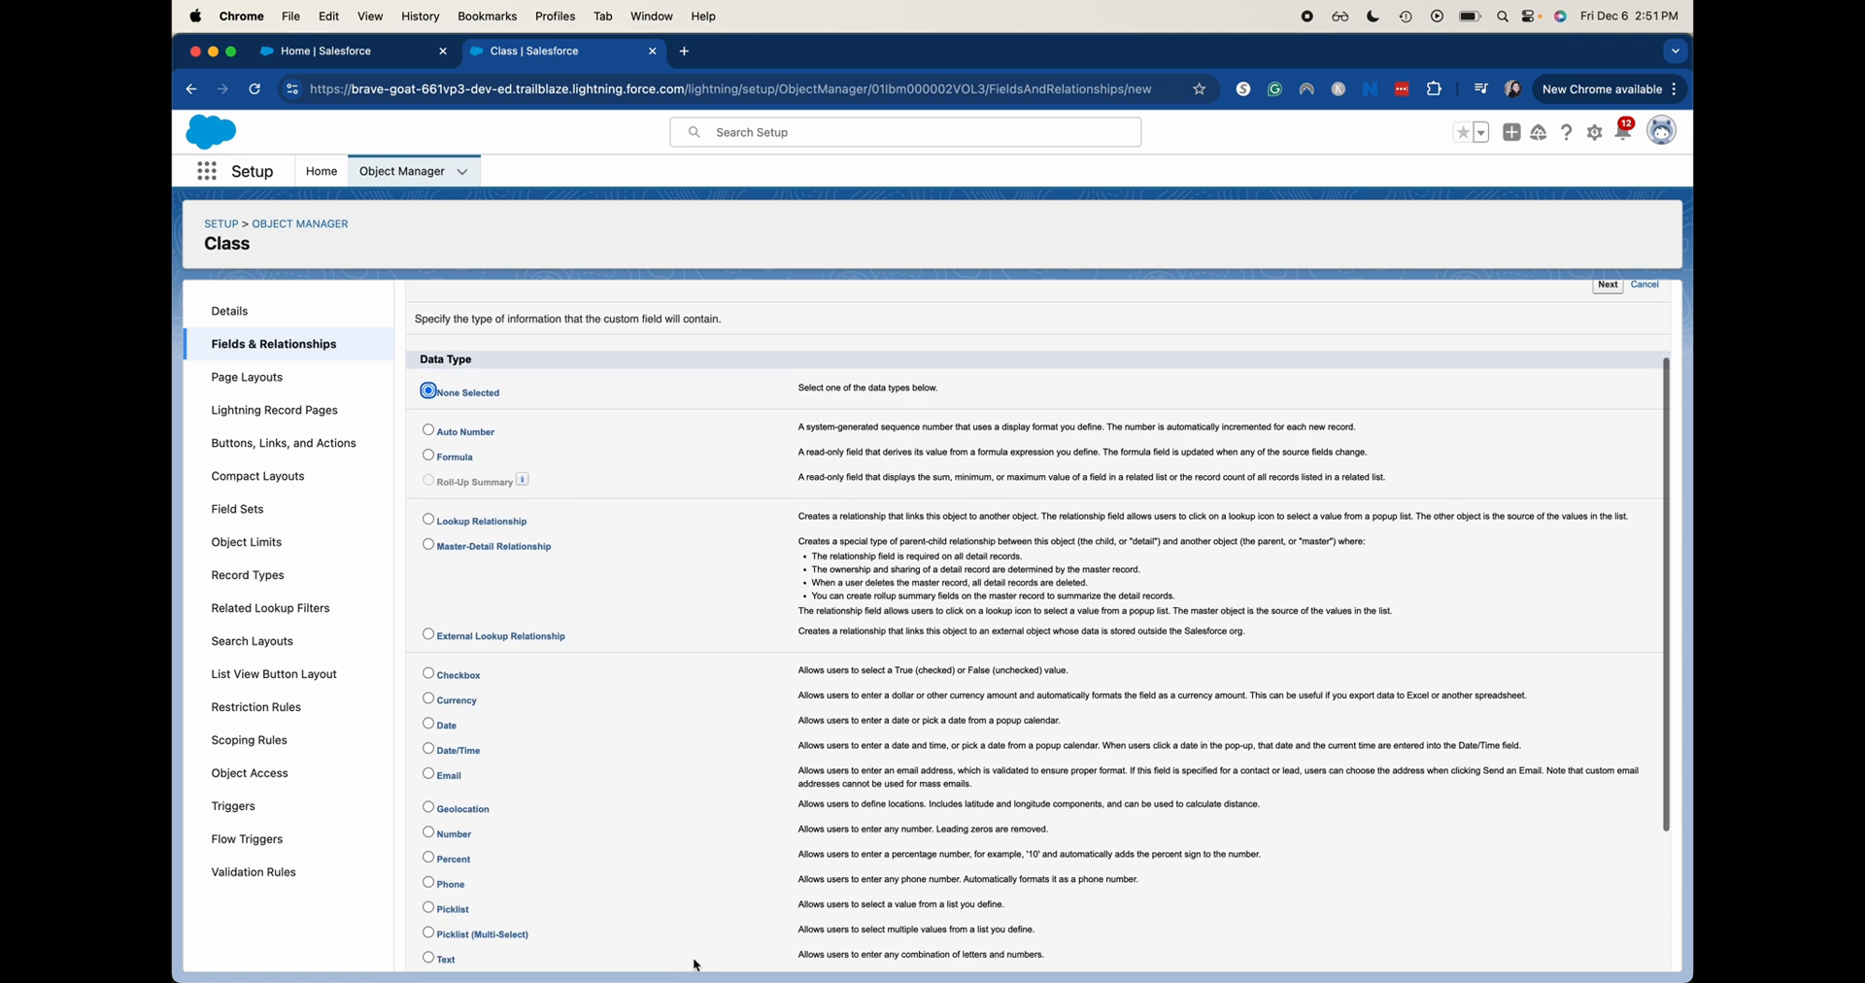
click(440, 741)
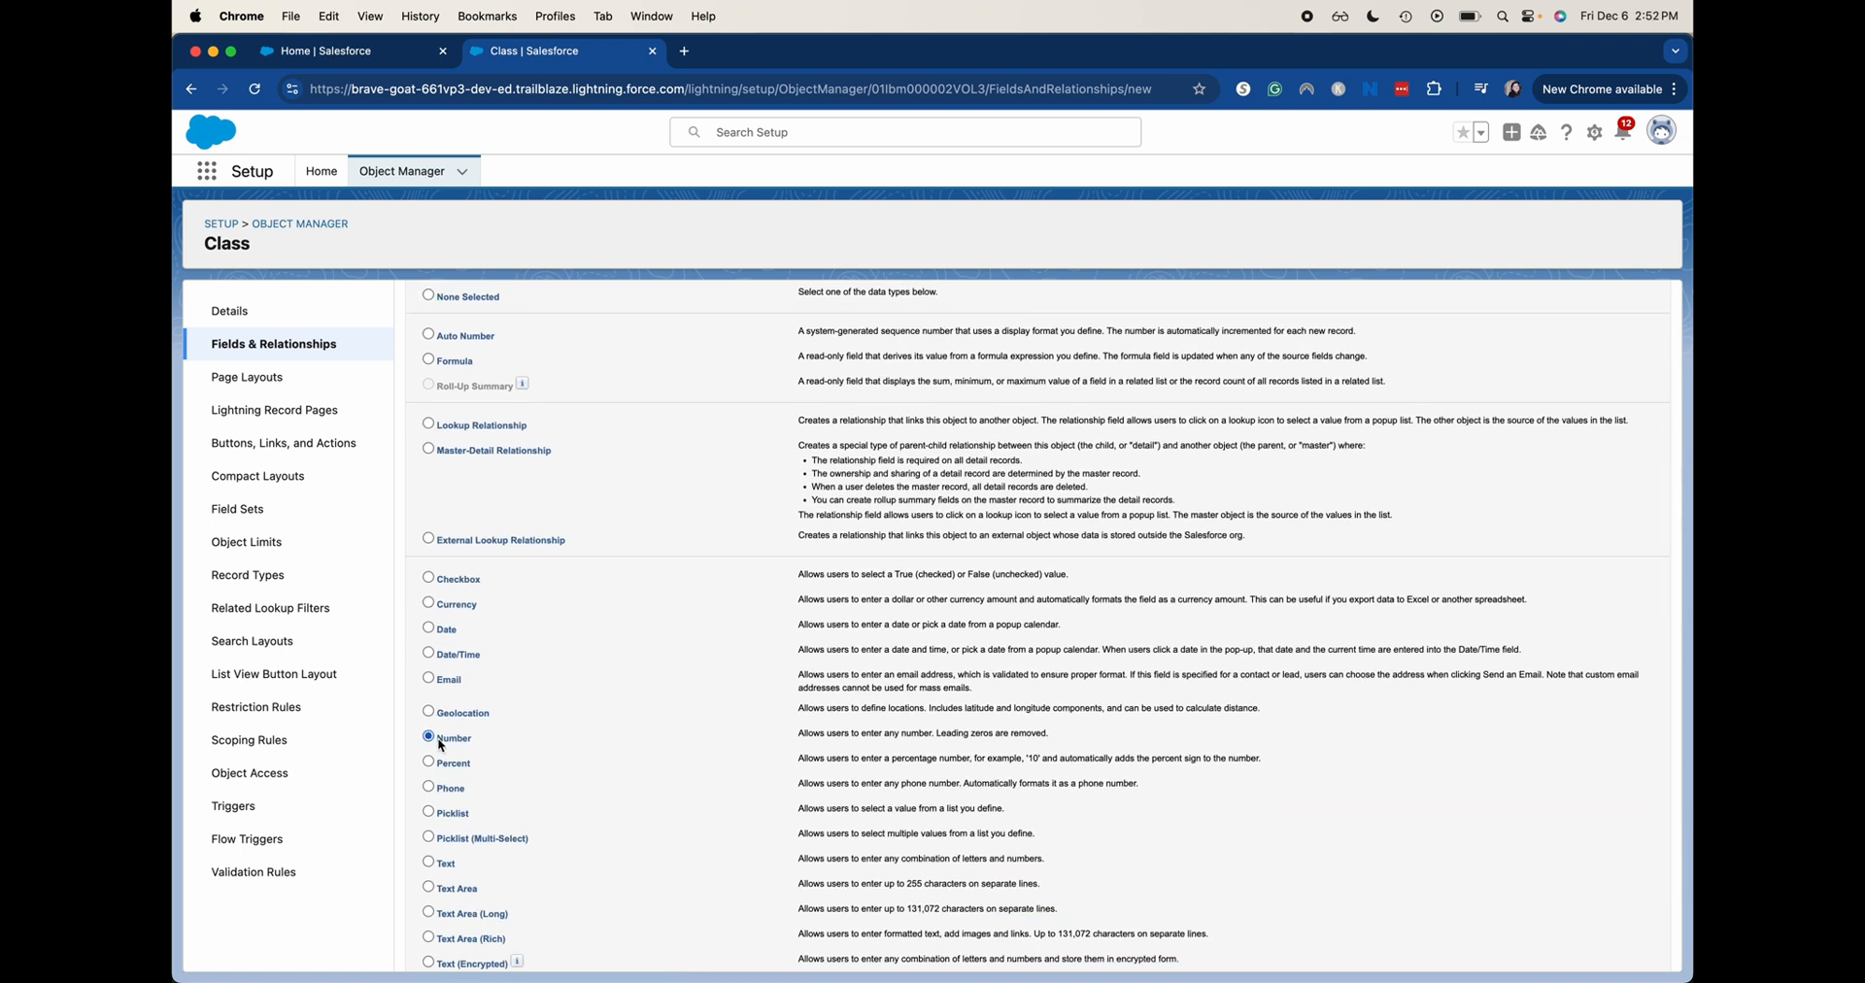
scroll(546, 600, up, 2)
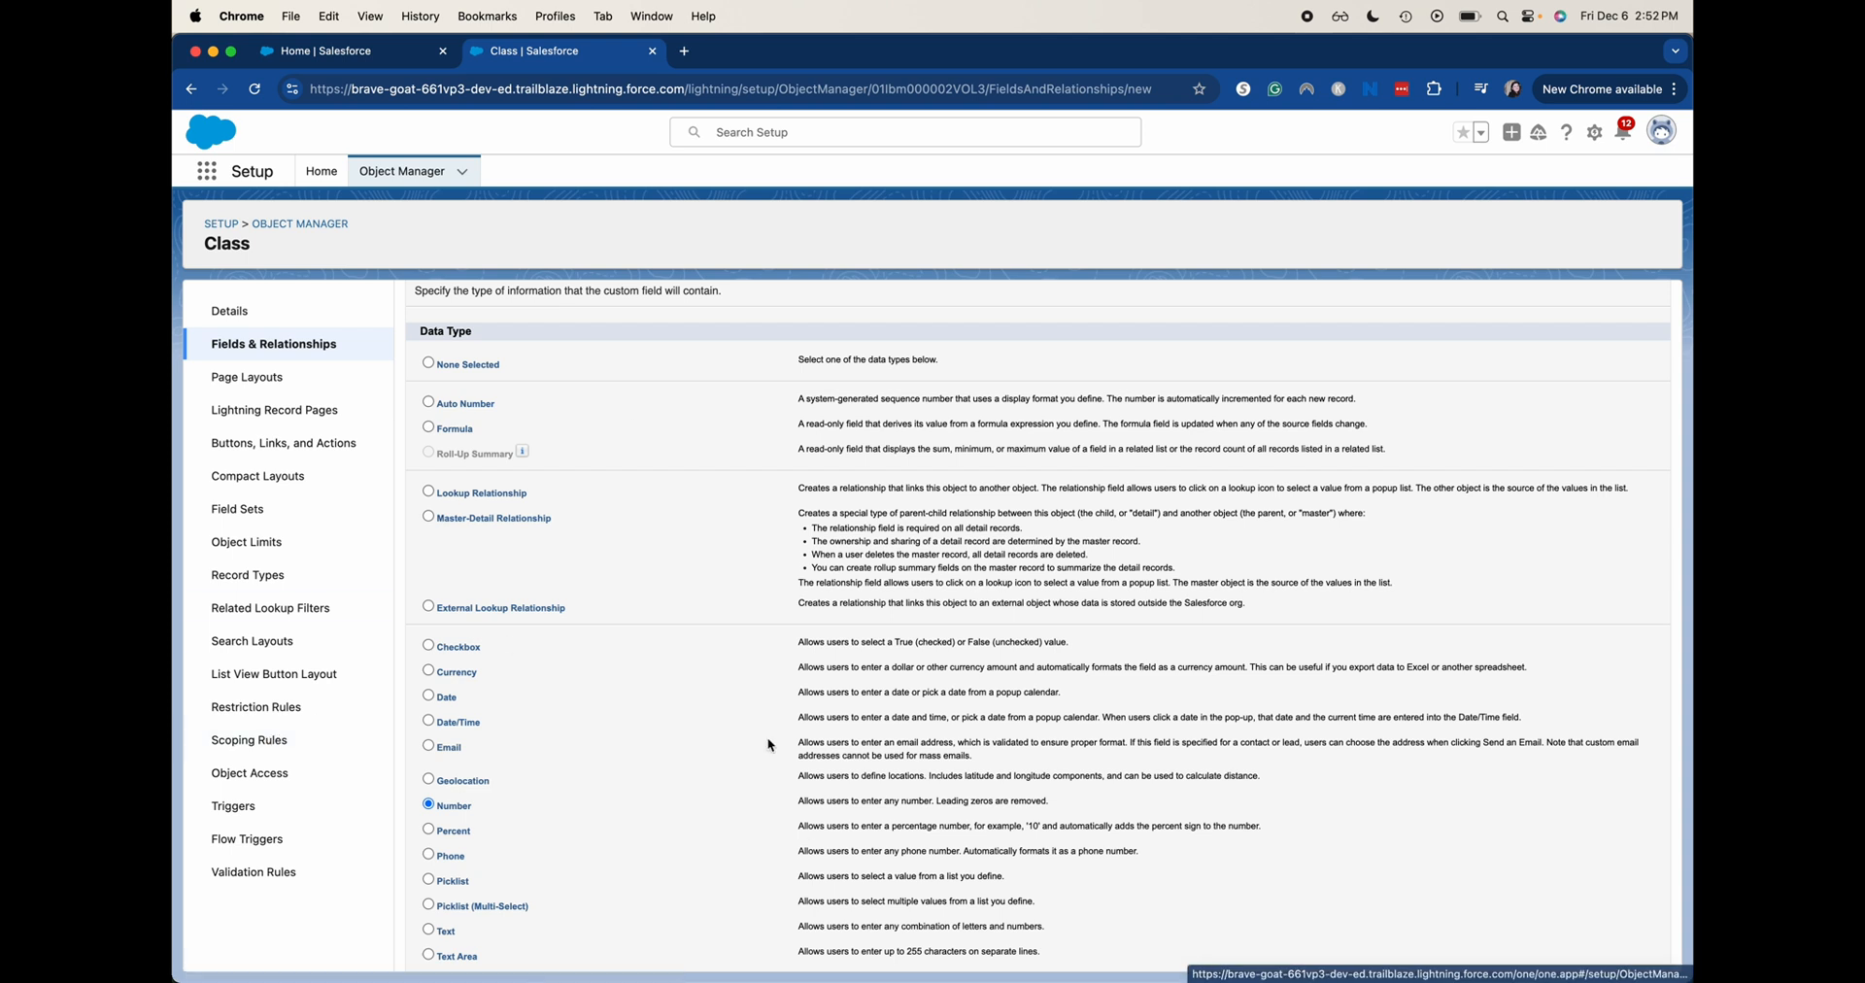
scroll(768, 737, down, 4)
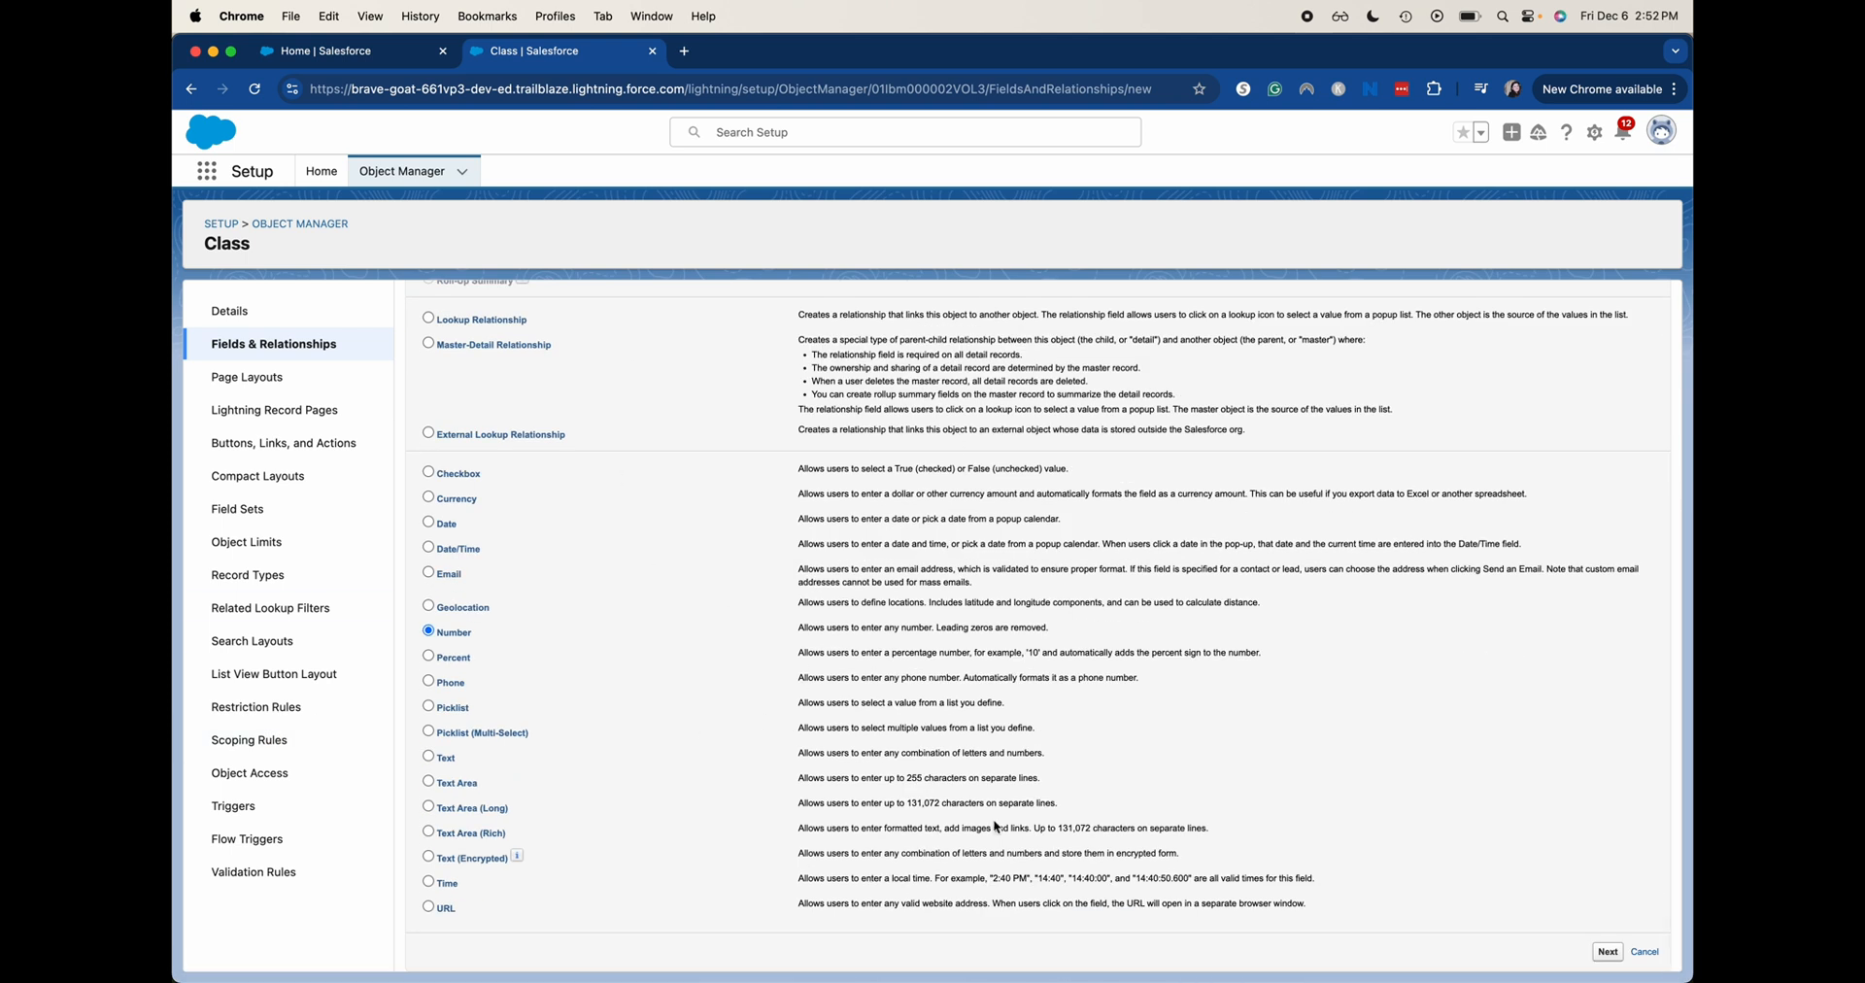
click(1610, 959)
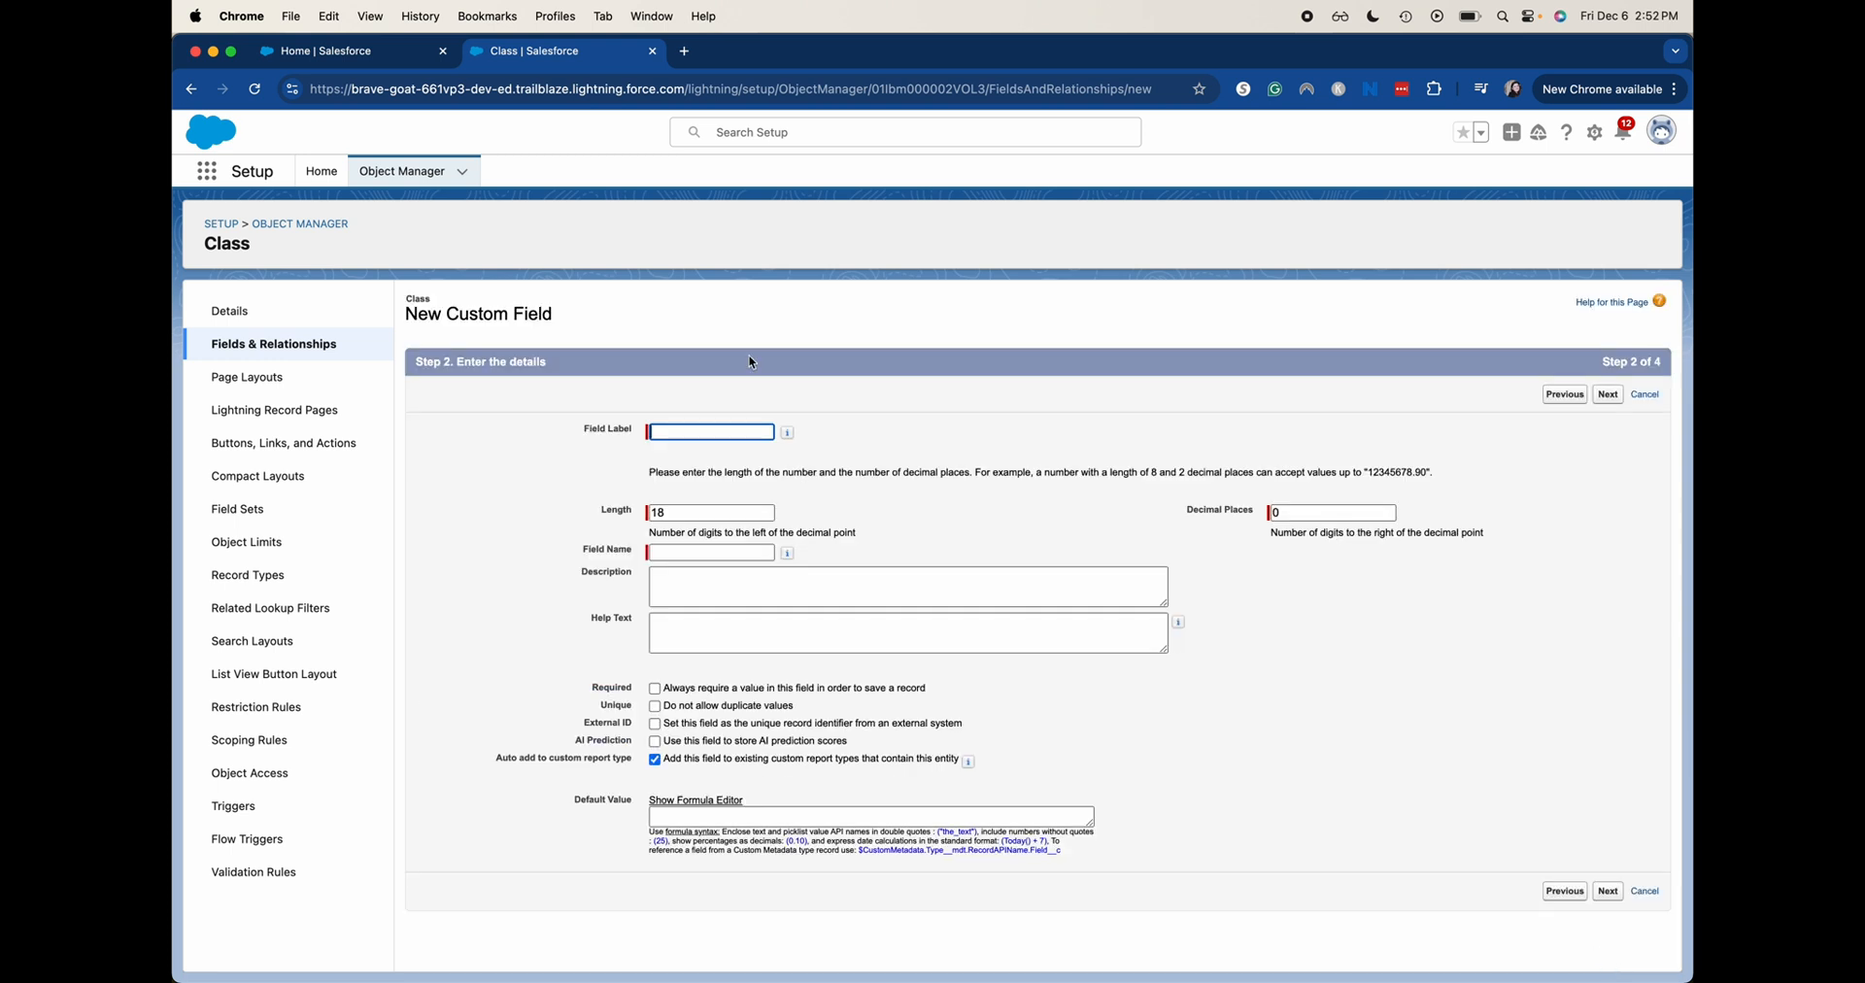
- Label the new field Number of Credits and set its length to 16 with 2 decimal places
text(Number of Credits)
click(960, 493)
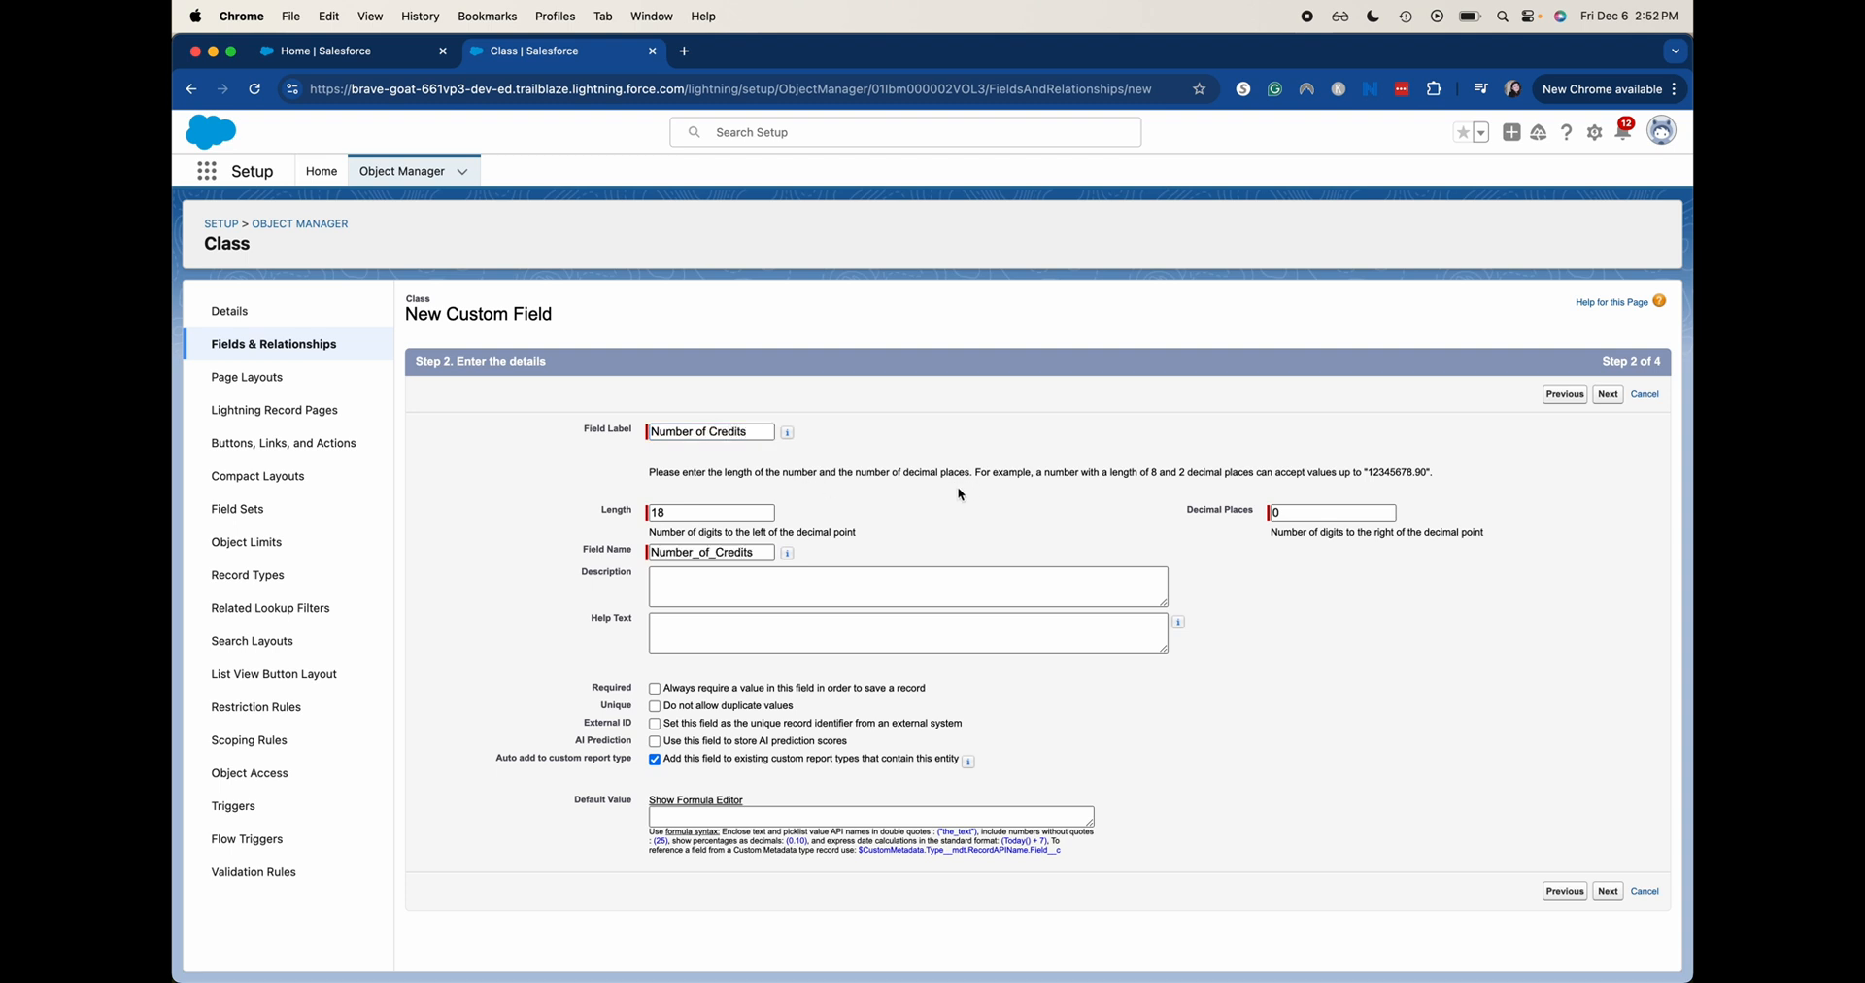
click(669, 514)
key(BackSpace)
text(6)
click(1320, 515)
key(BackSpace)
text(2)
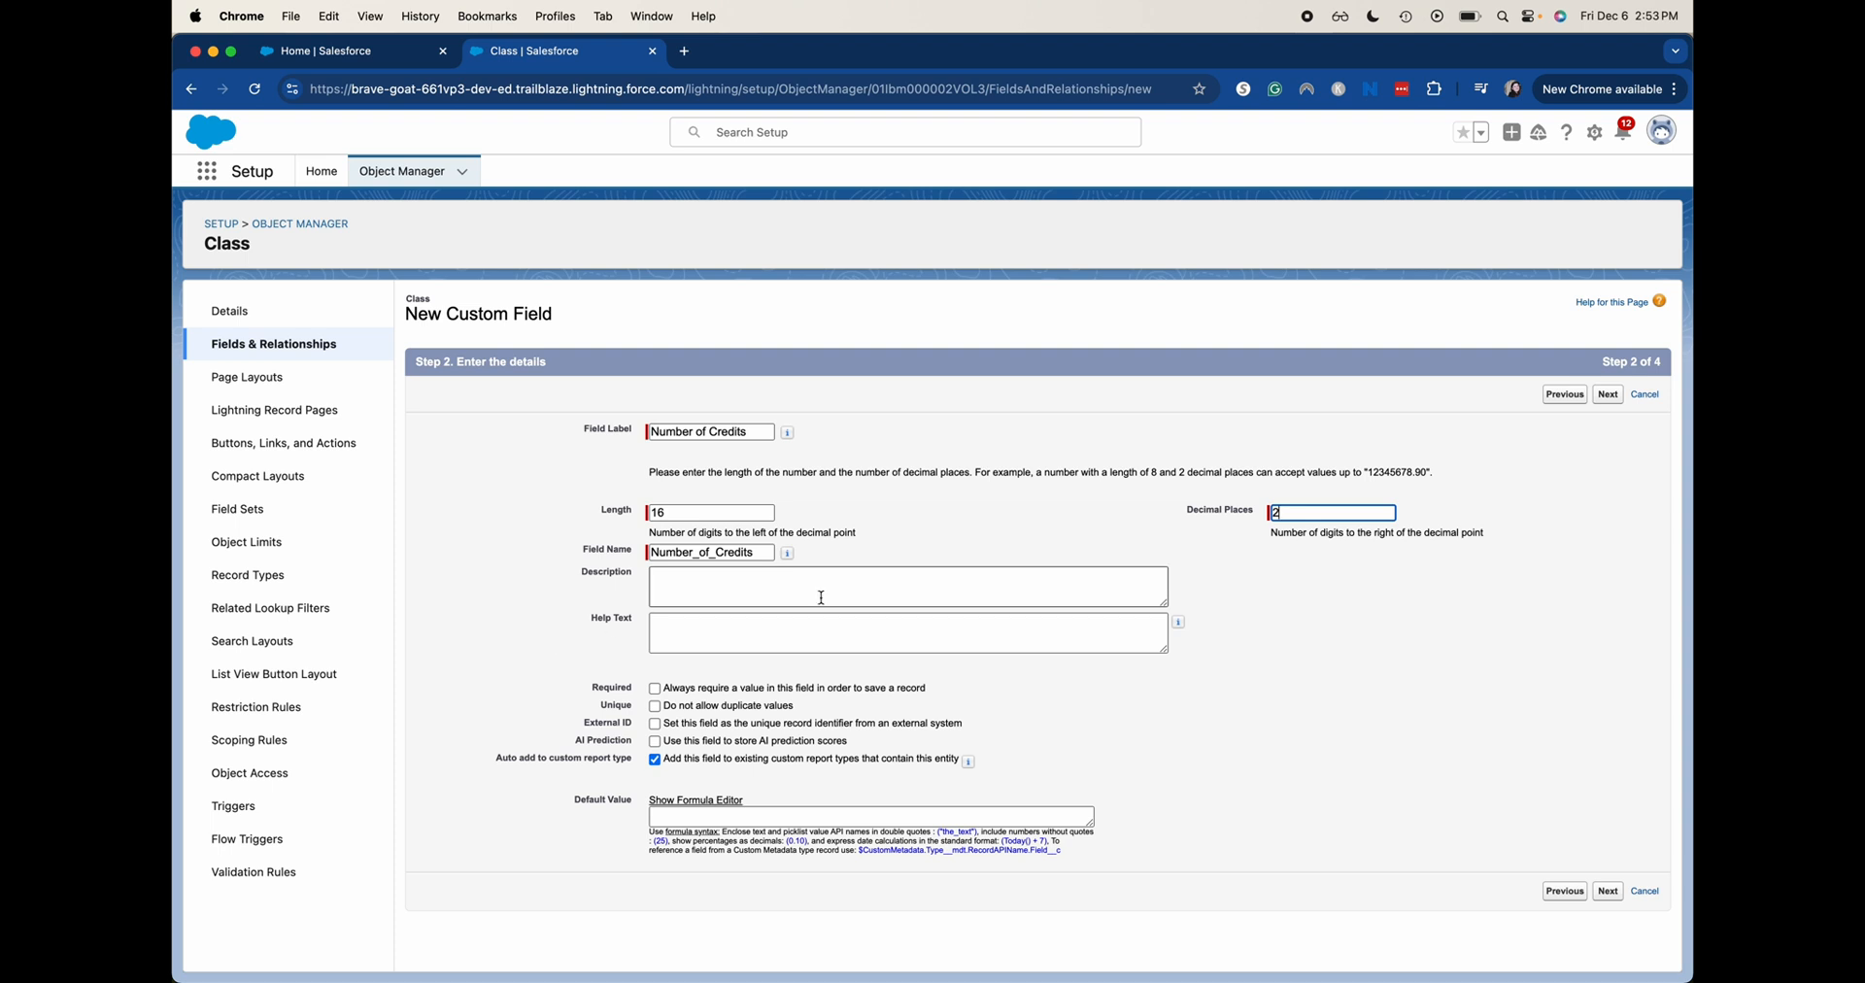
- Accept the default field-level security, keep the field on the Class Layout, and save the new field
click(1616, 892)
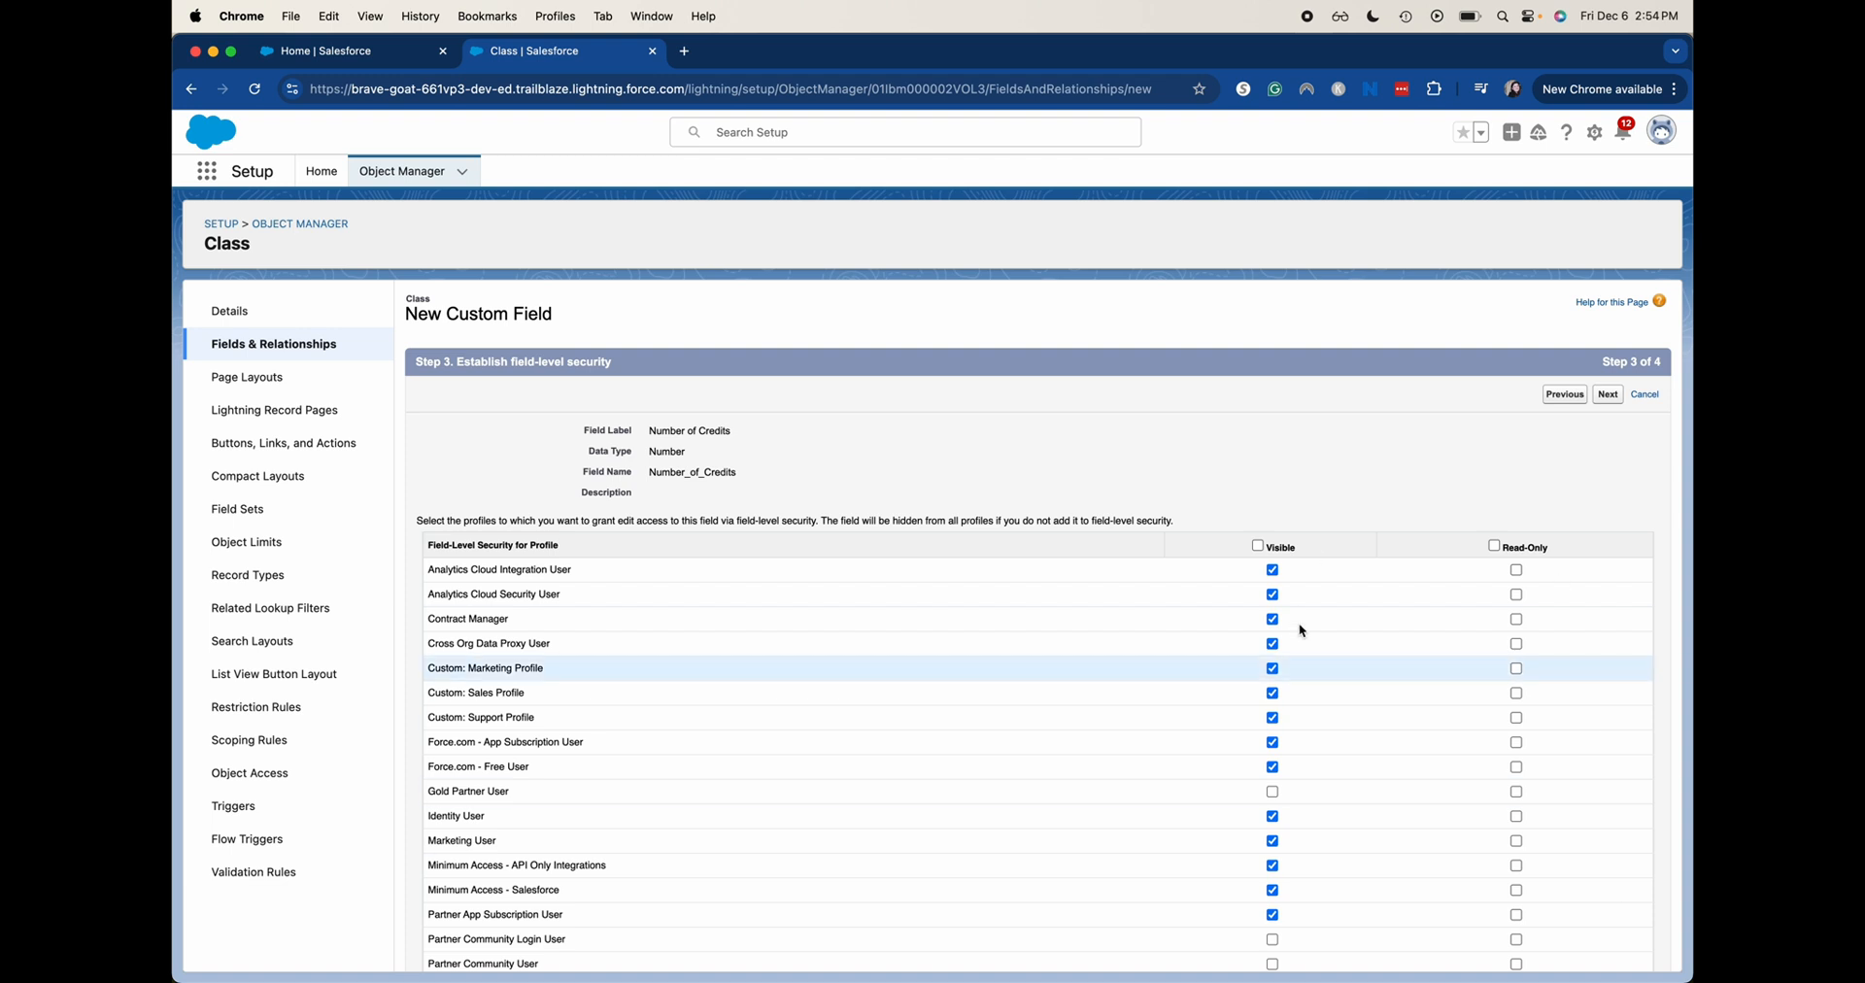
click(1609, 395)
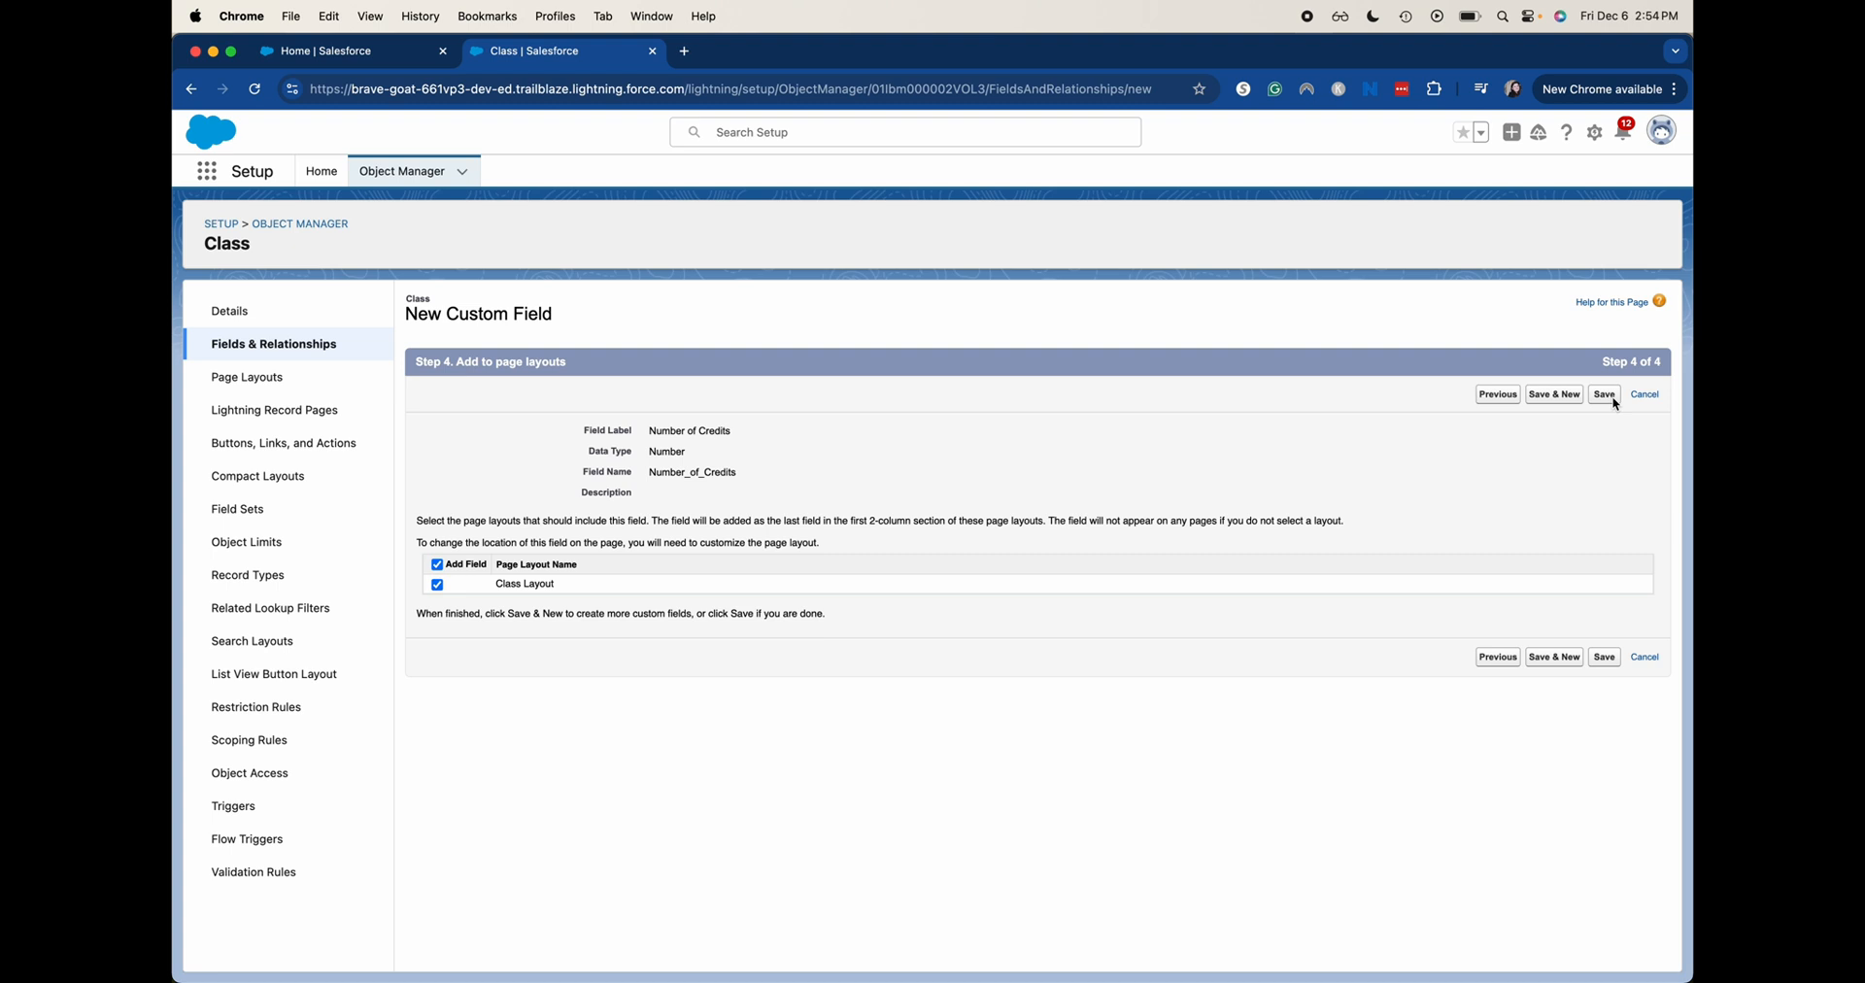
click(1605, 395)
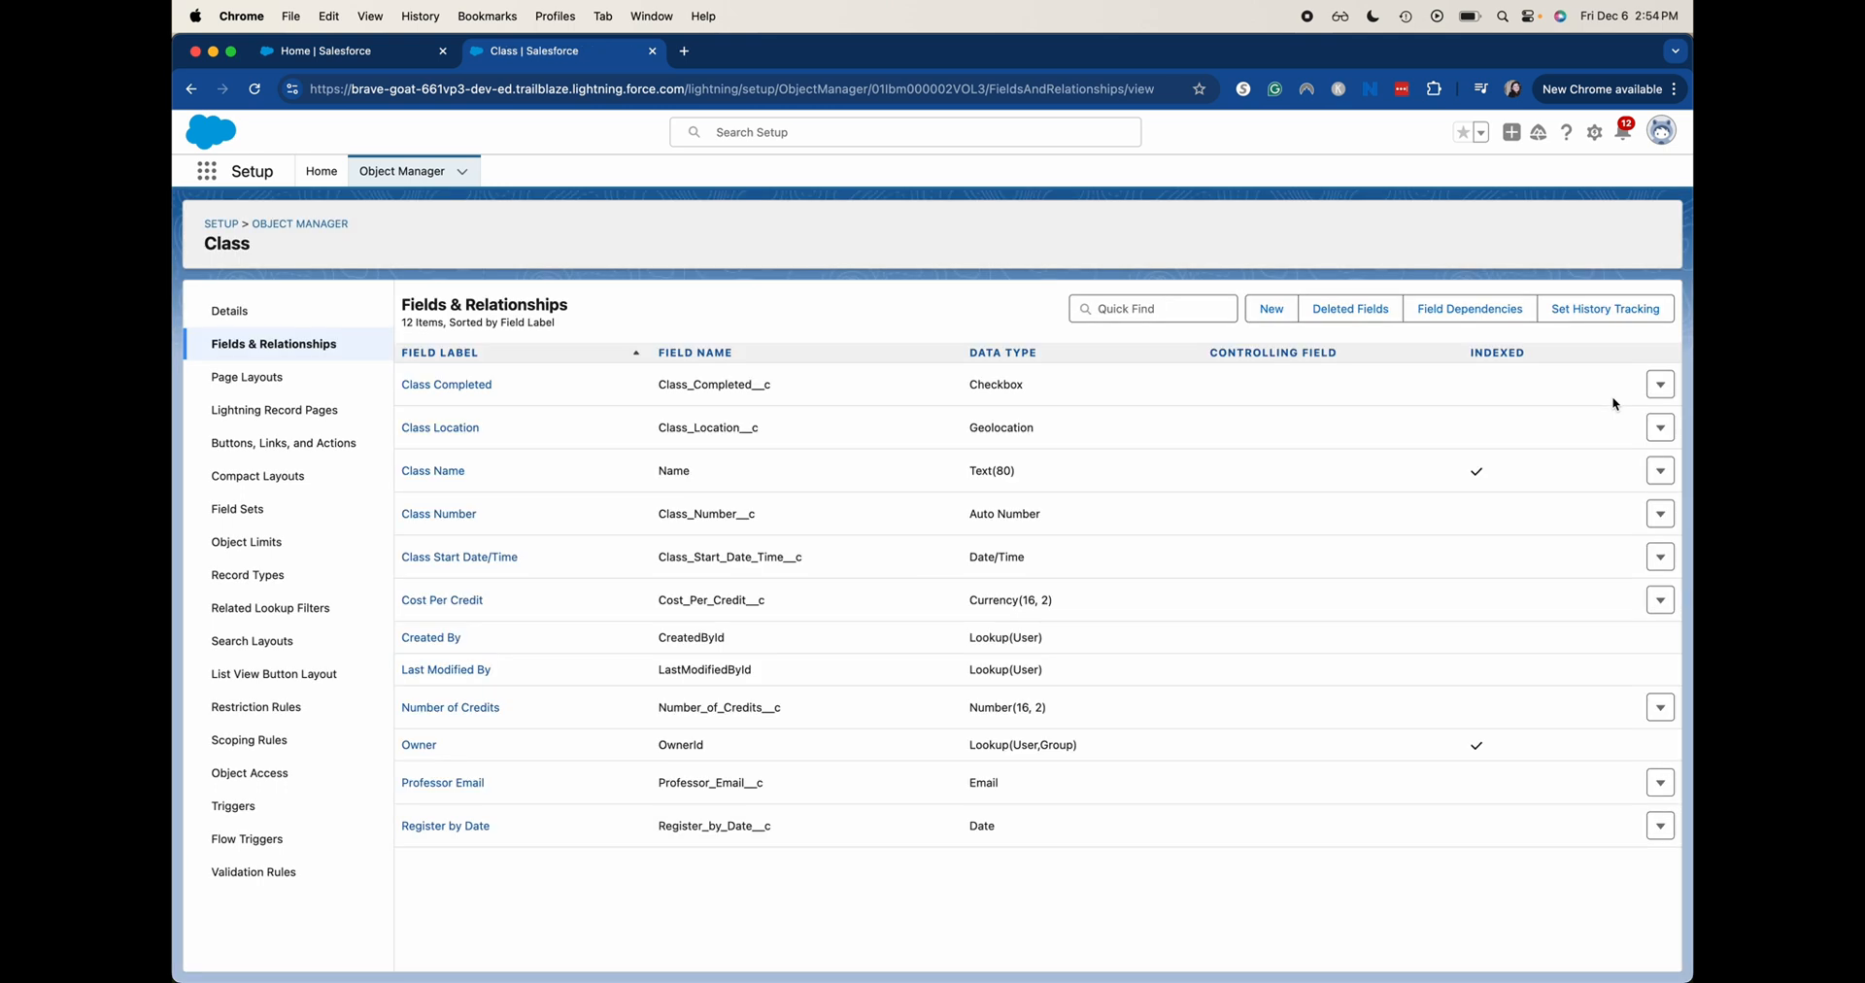
- Switch to the Sales app, open the test record from the Classes list and reload it
key(ctrl+Tab)
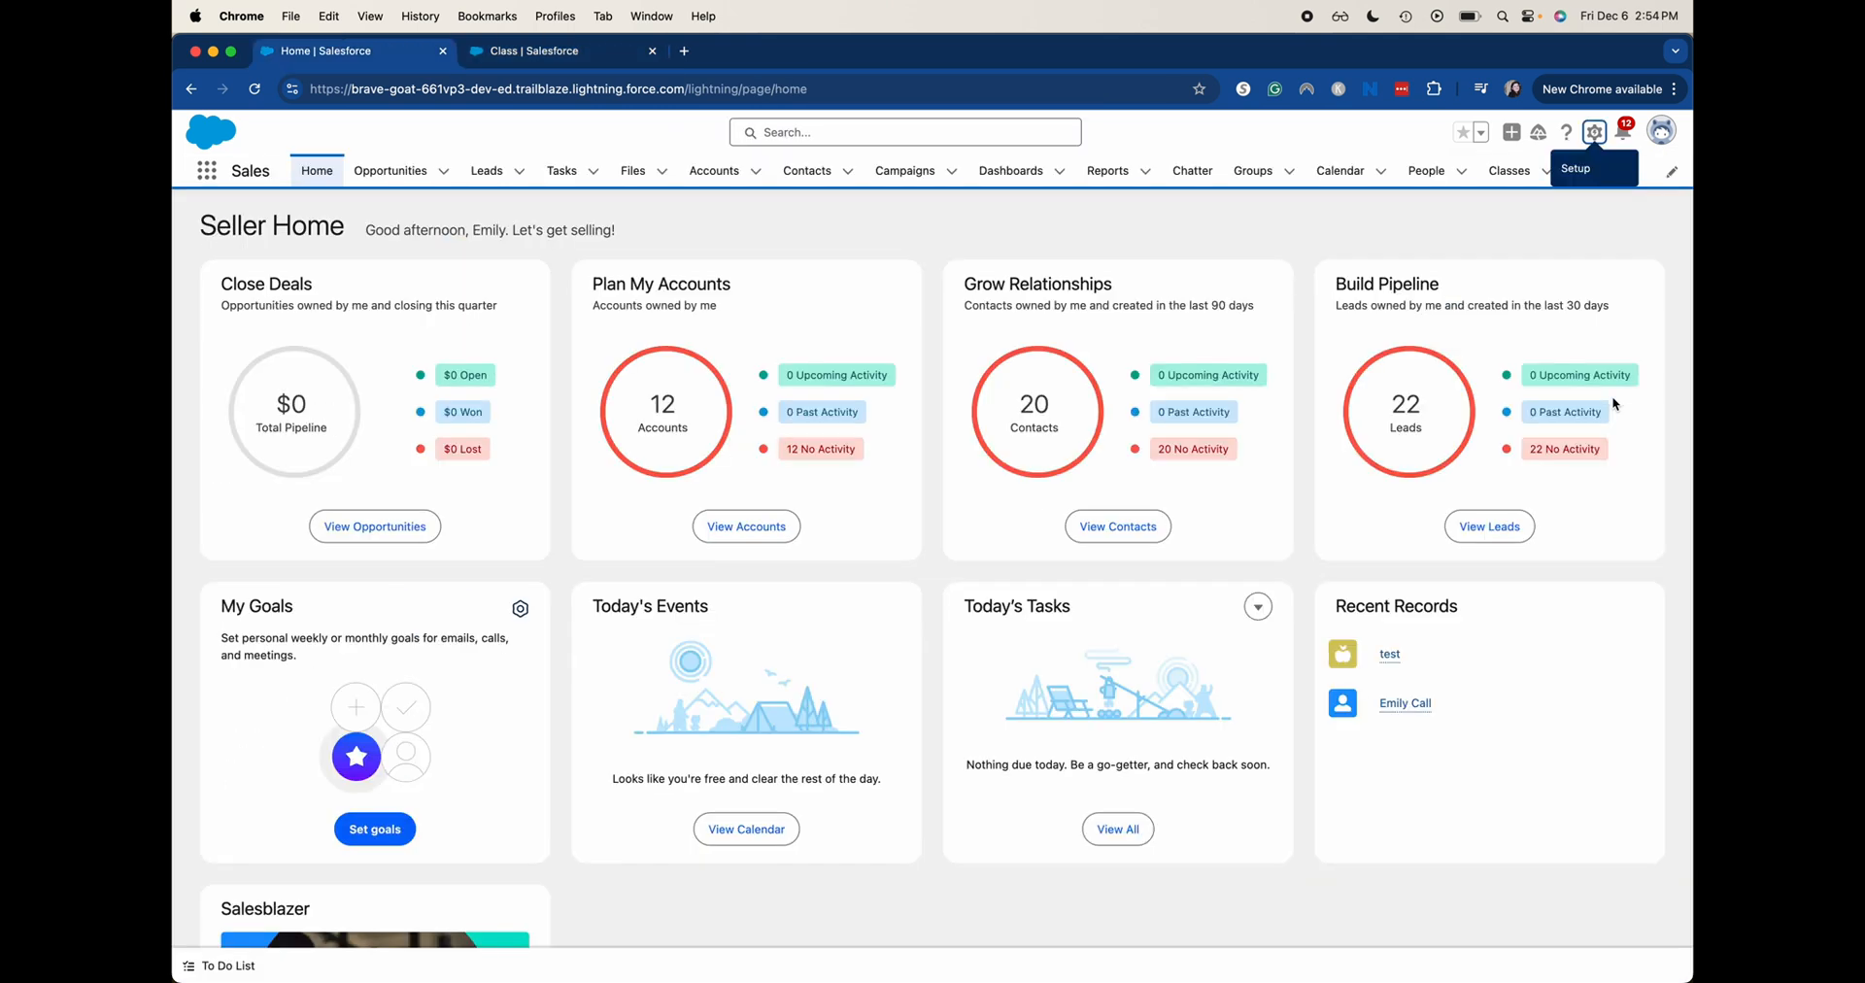
key(super+r)
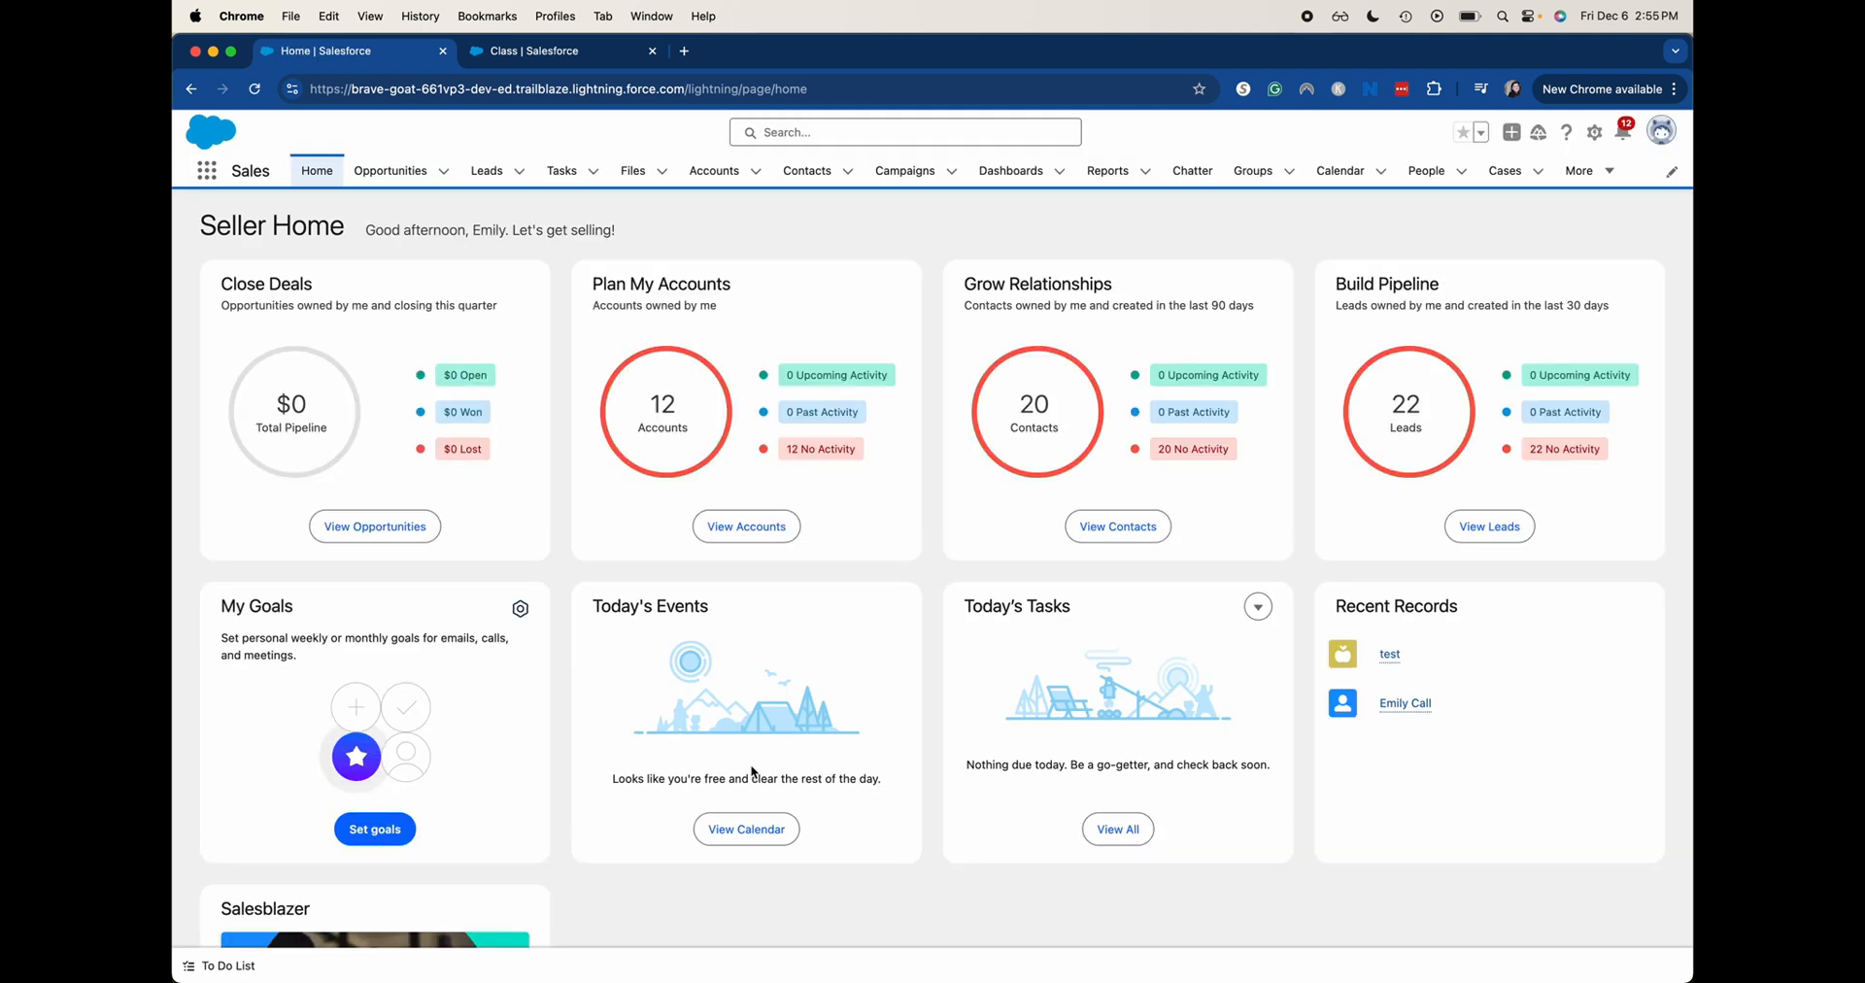
click(206, 171)
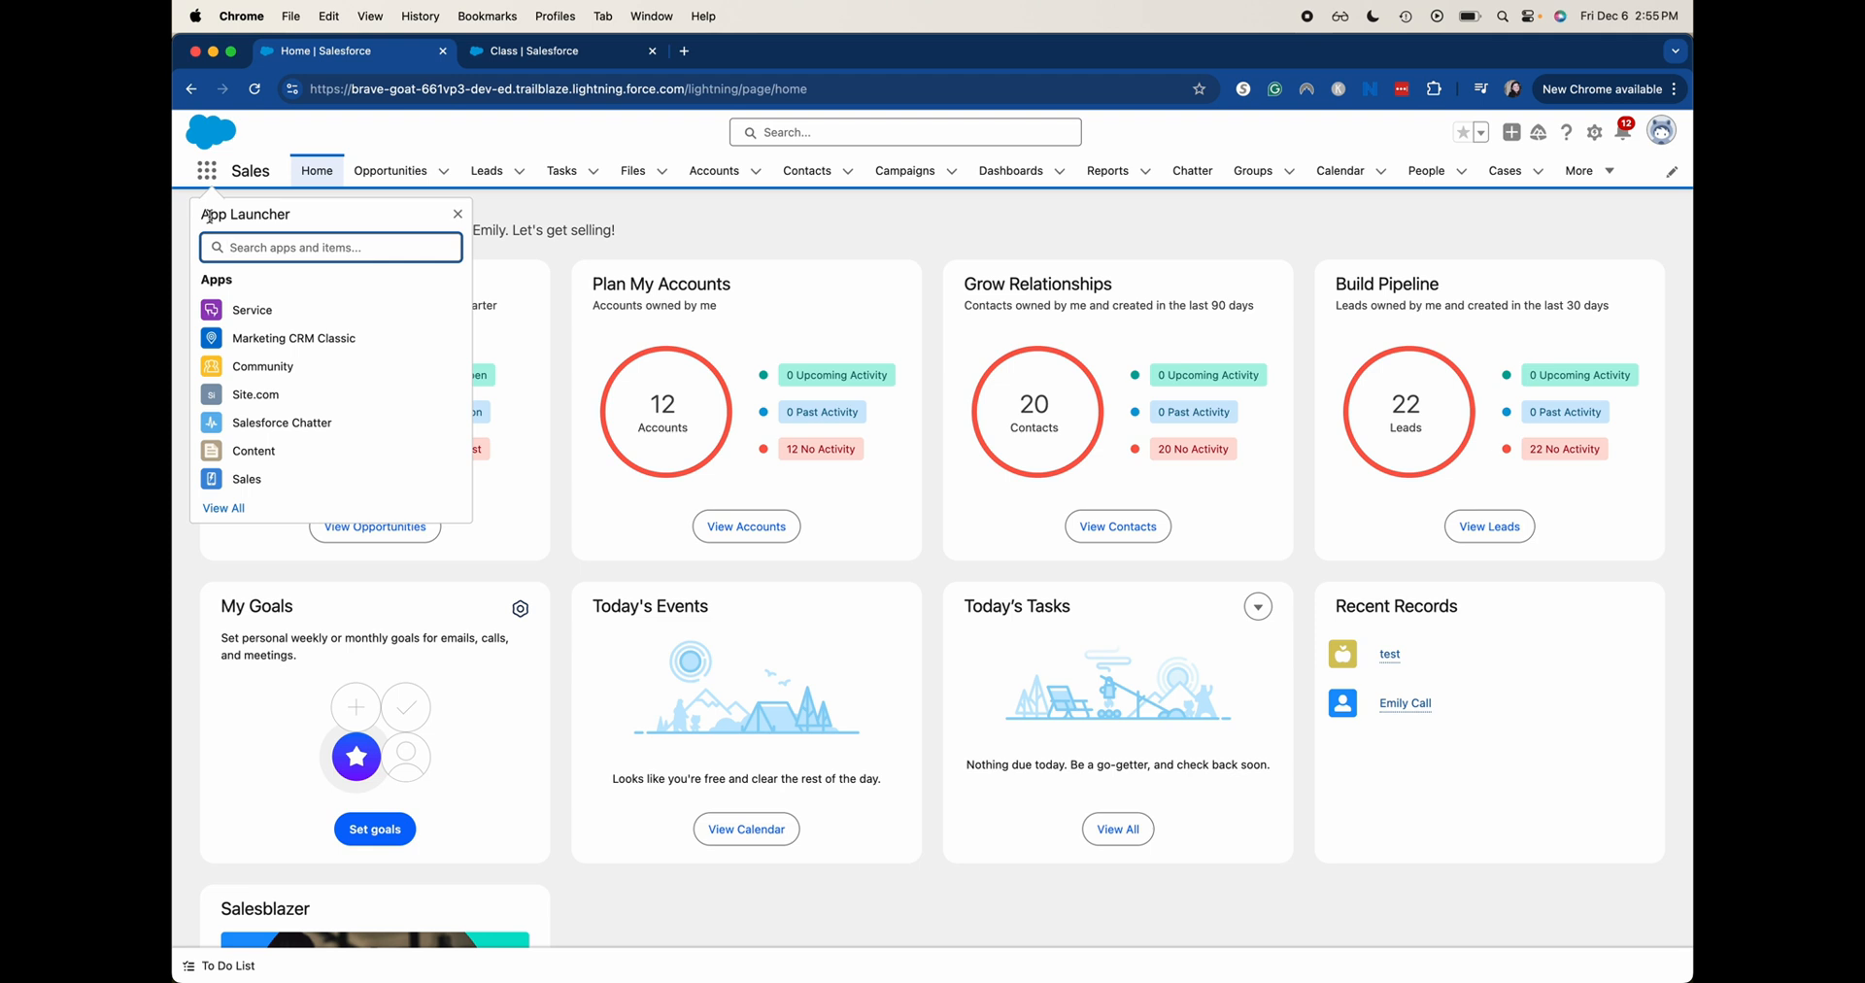
text(clas)
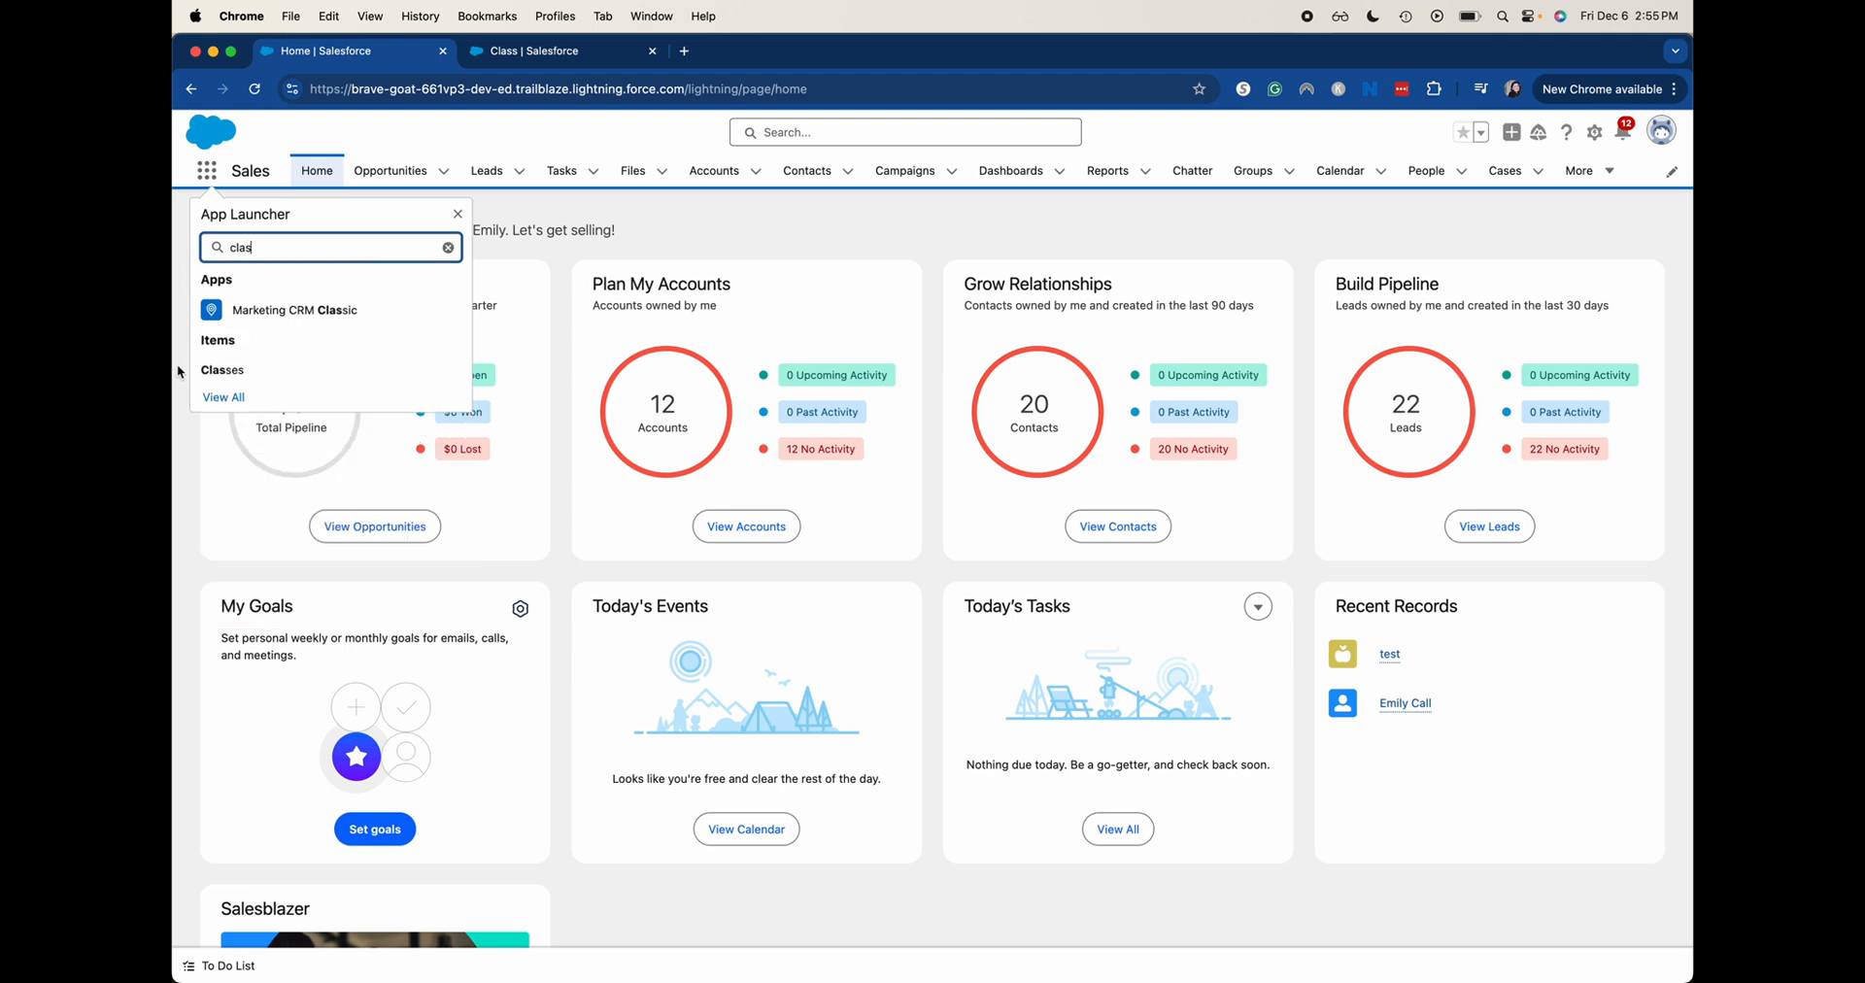
click(235, 368)
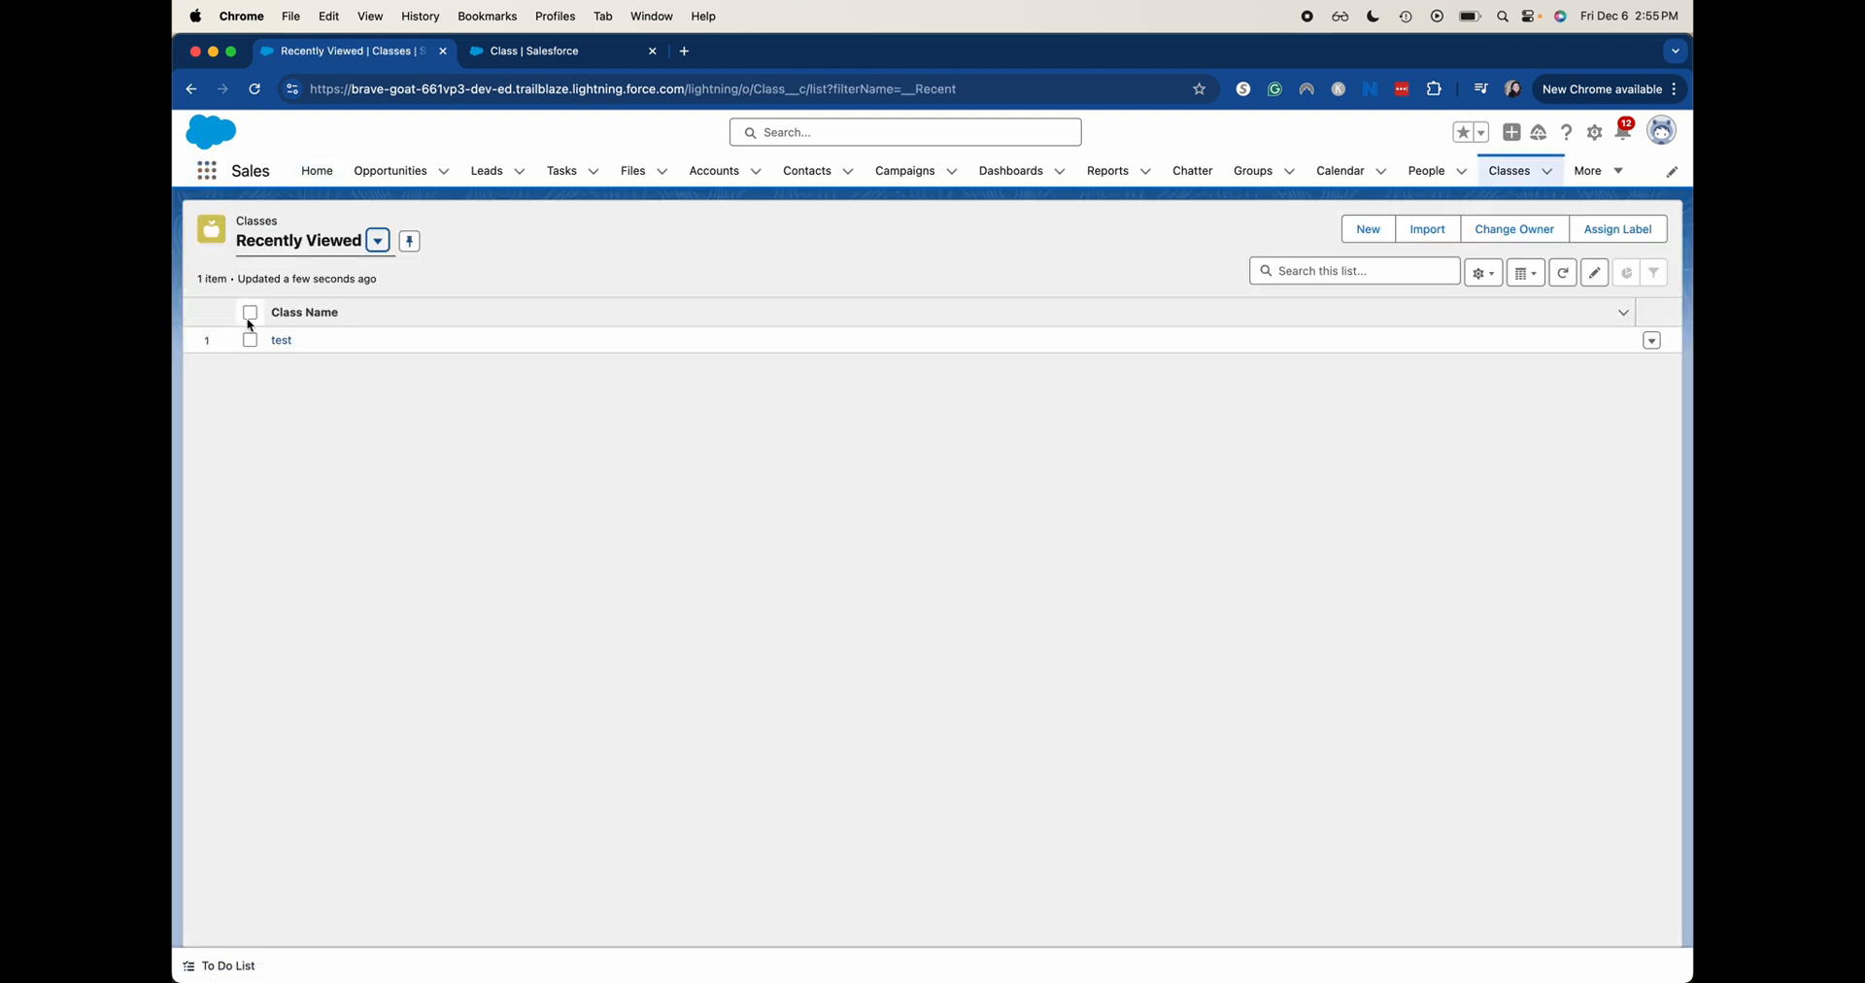
click(282, 340)
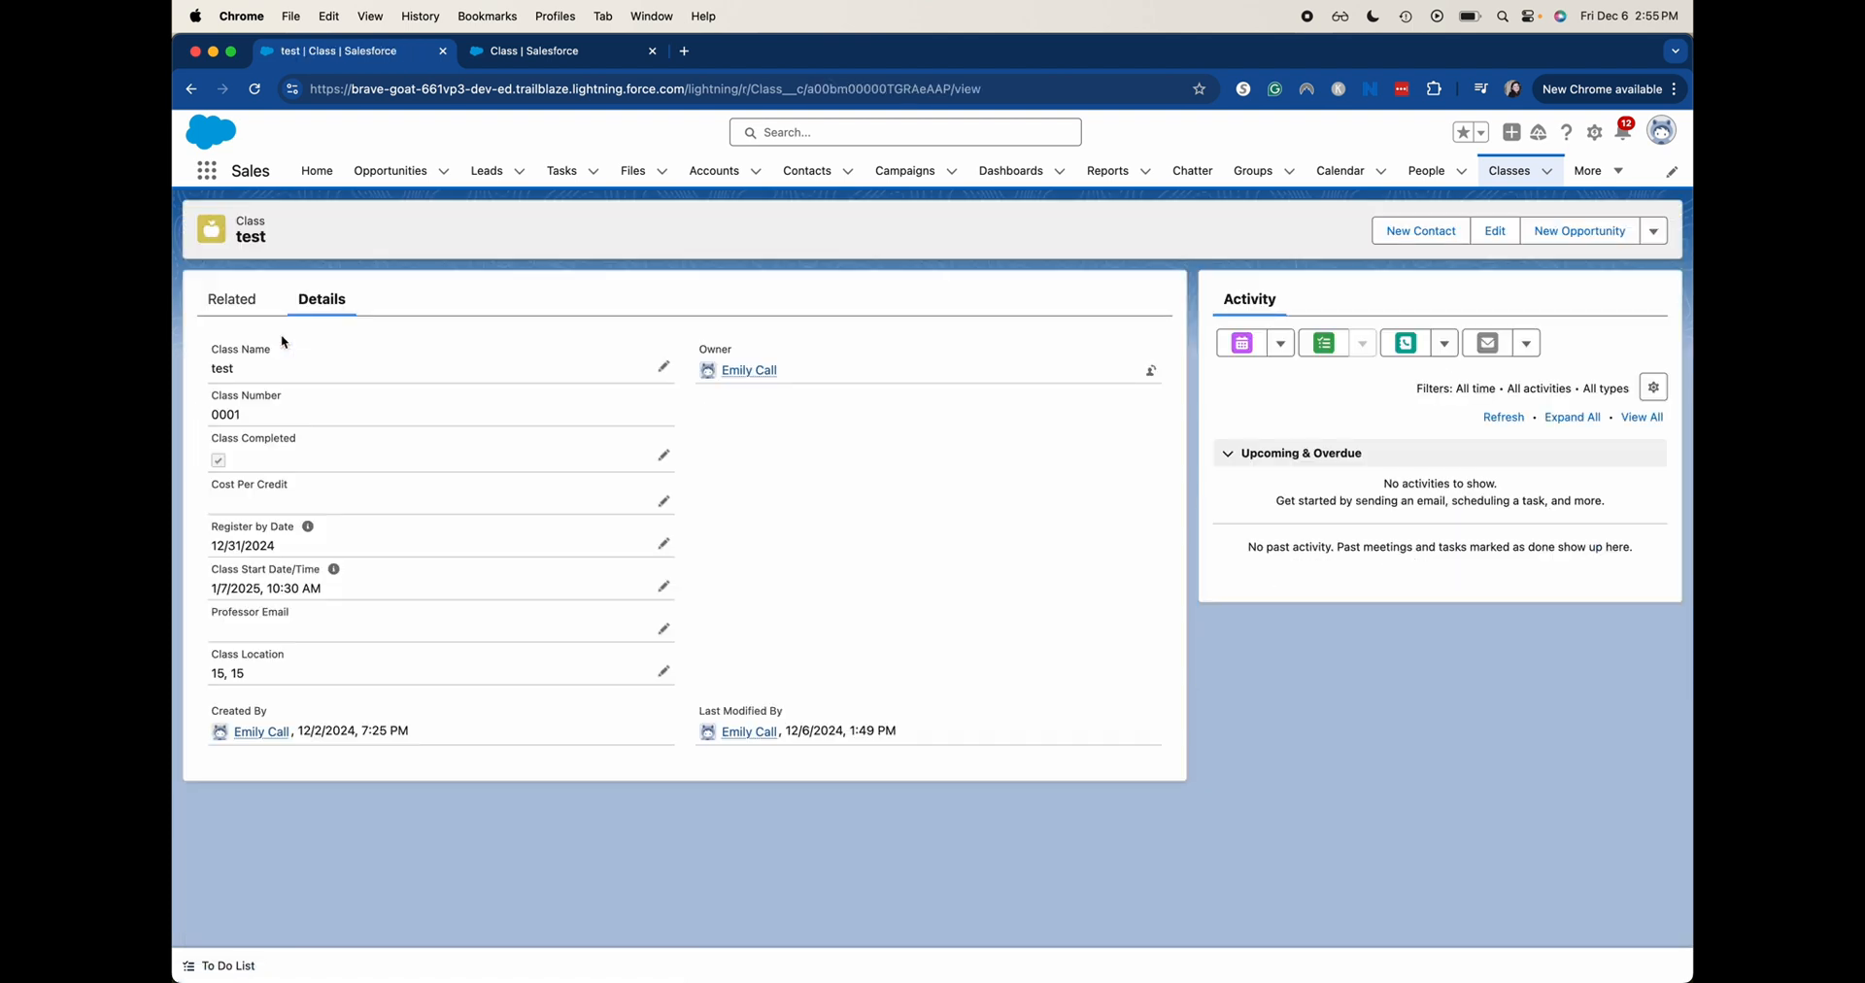
key(super+r)
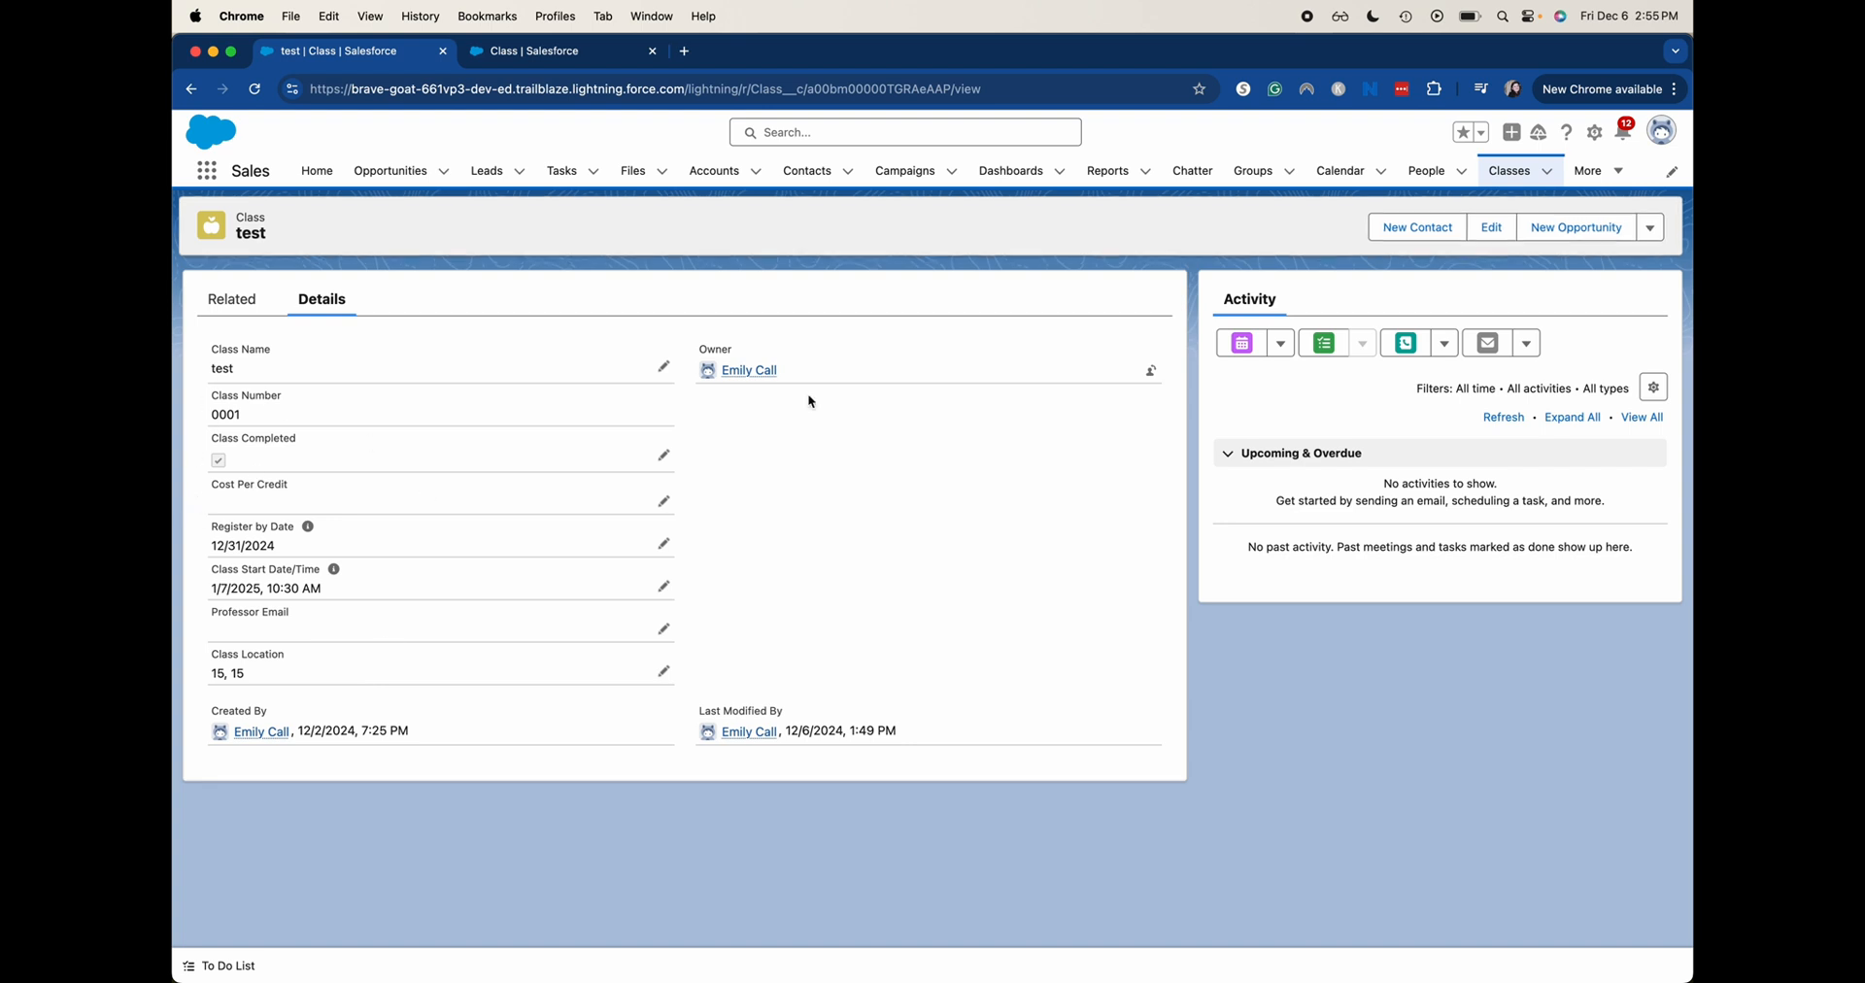
- Try to set Number of Credits to 3 on the test class record and save it
click(1501, 239)
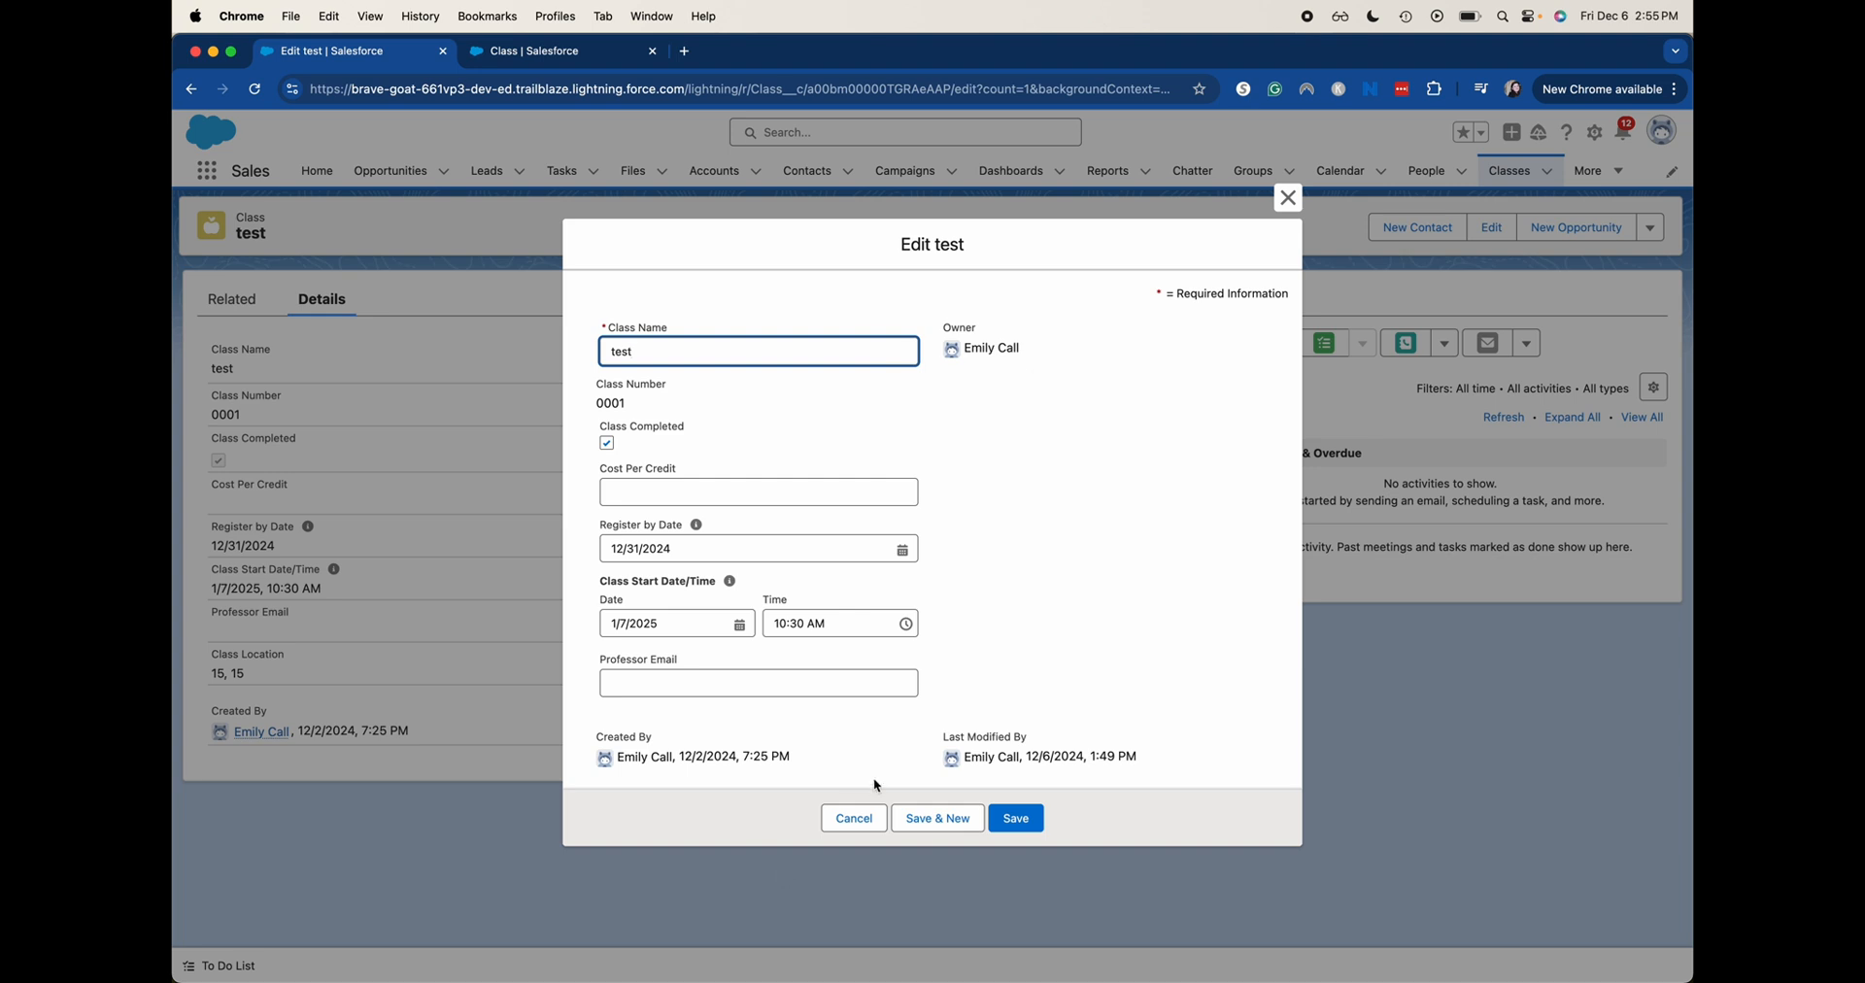
click(846, 822)
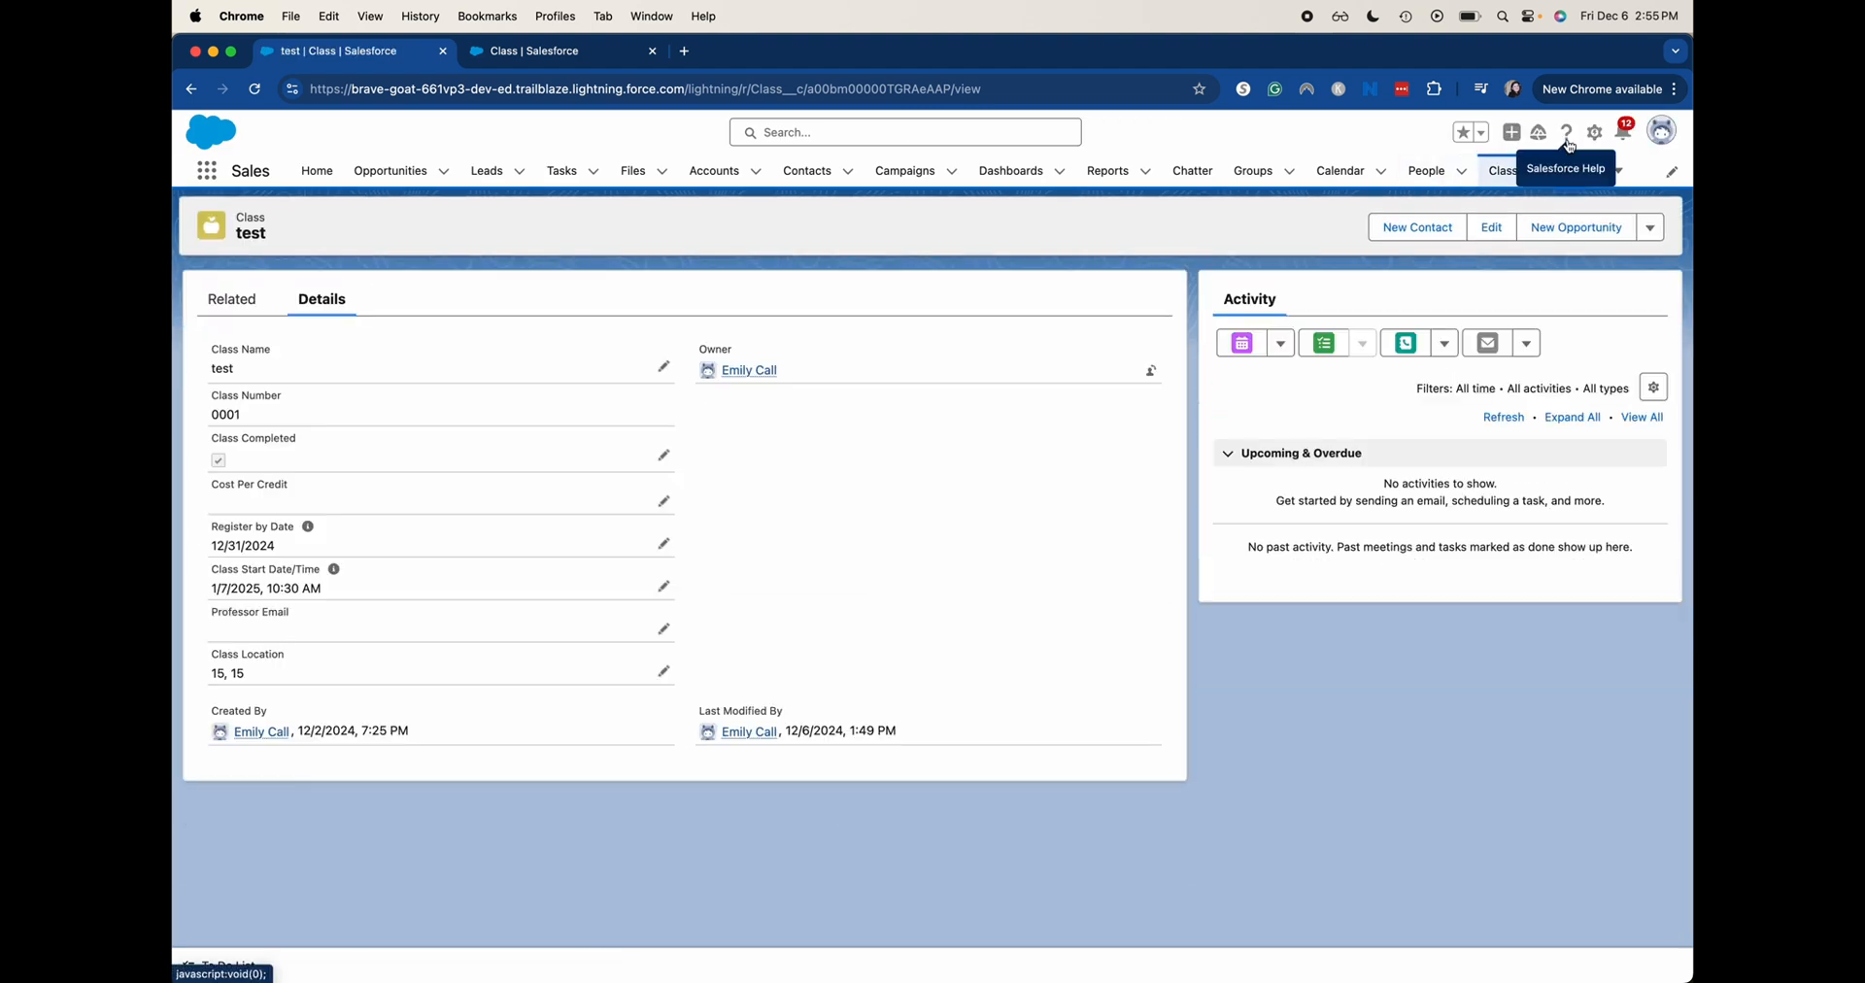
click(1491, 227)
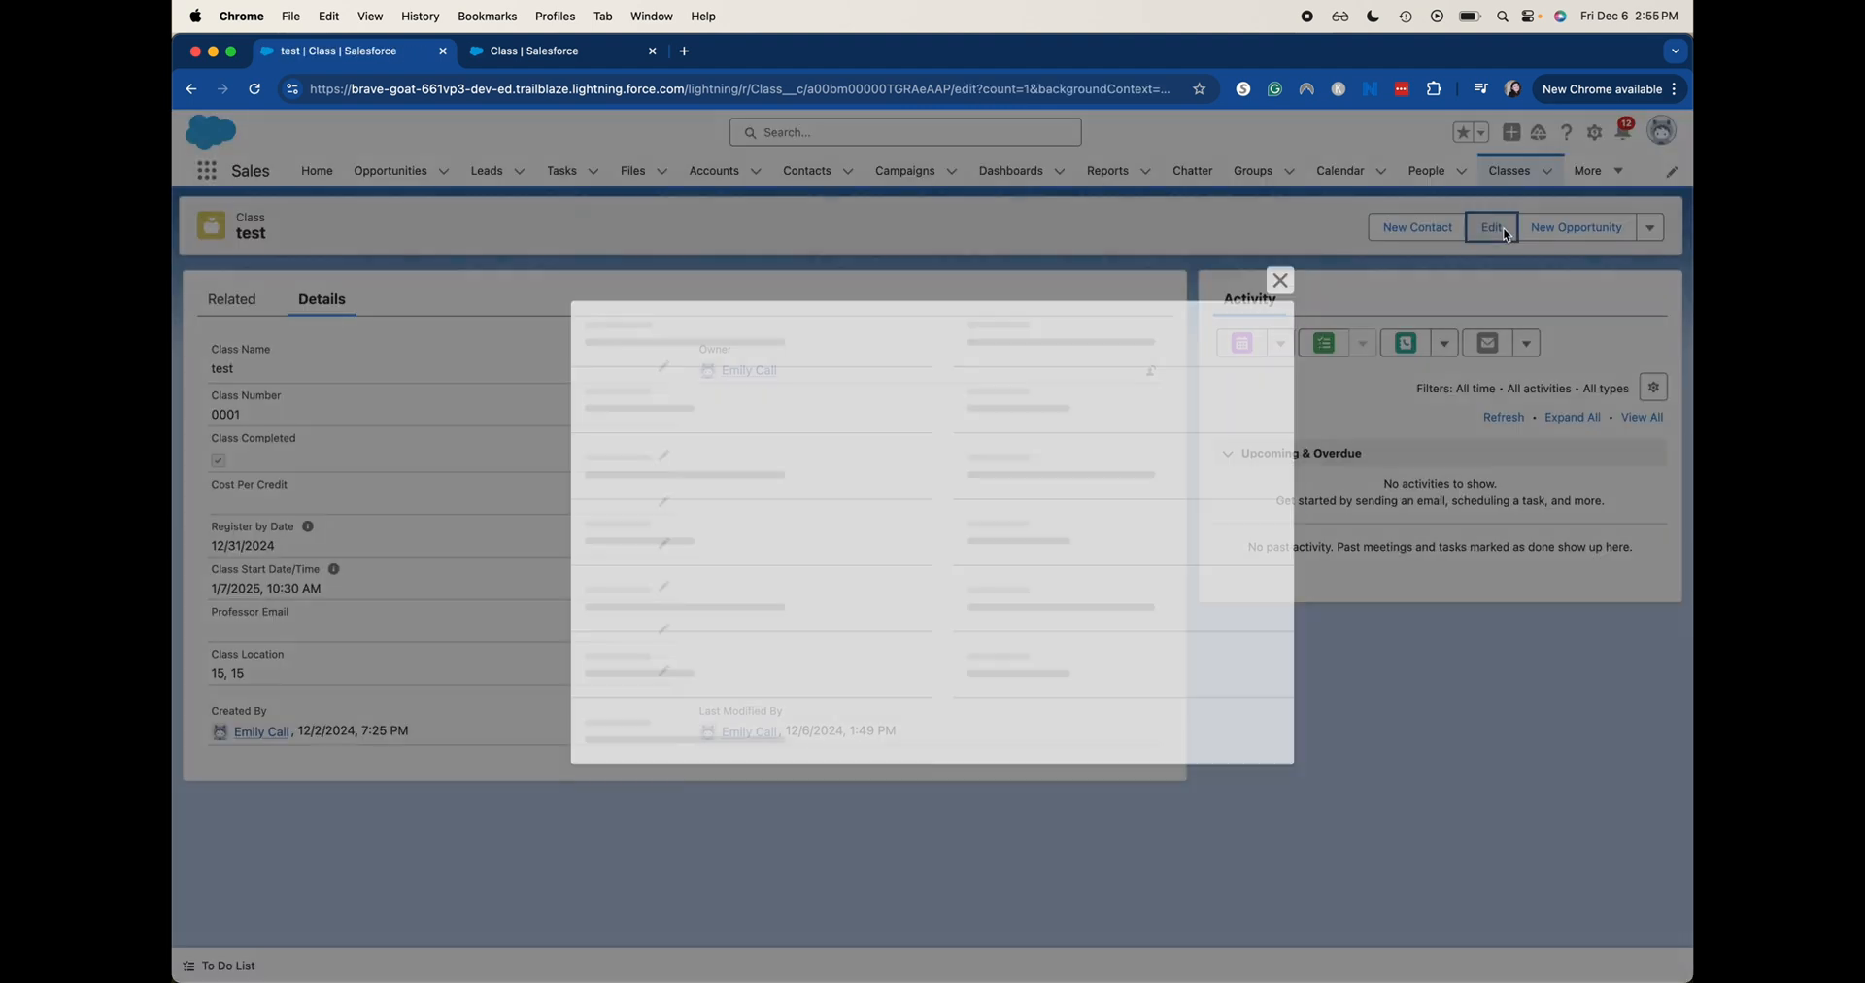
scroll(849, 832, down, 1)
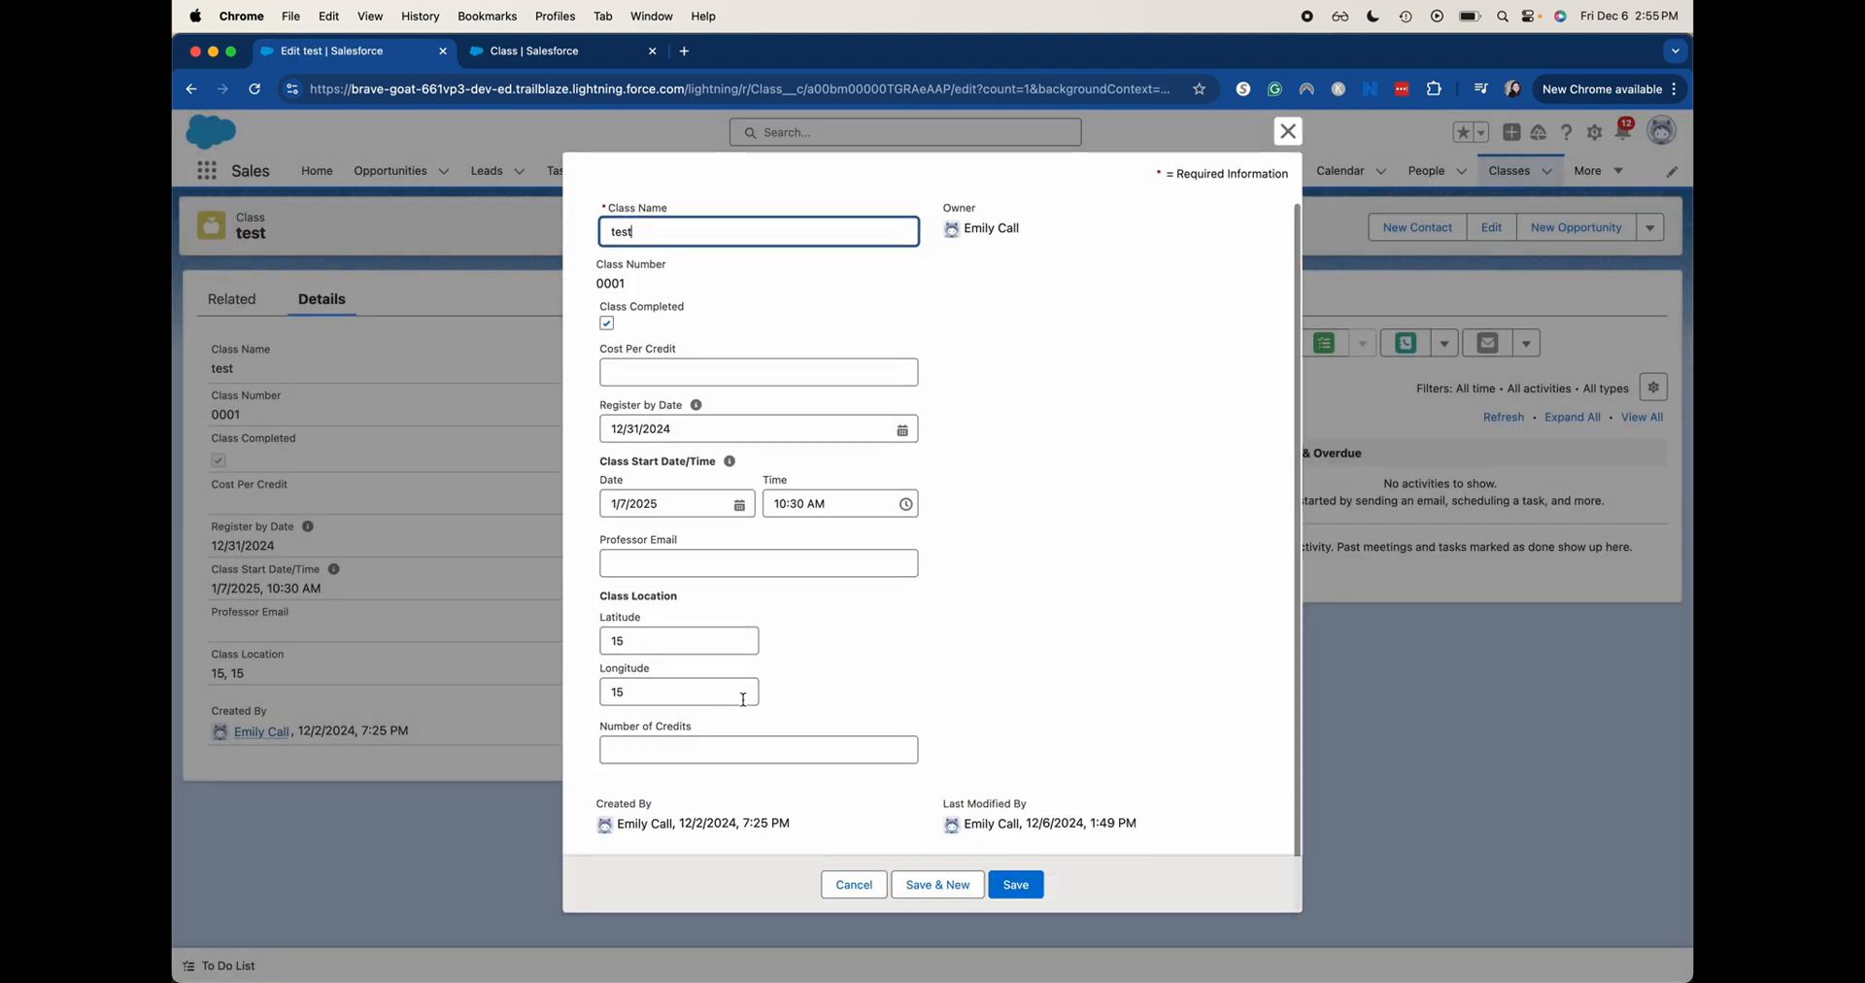
click(691, 748)
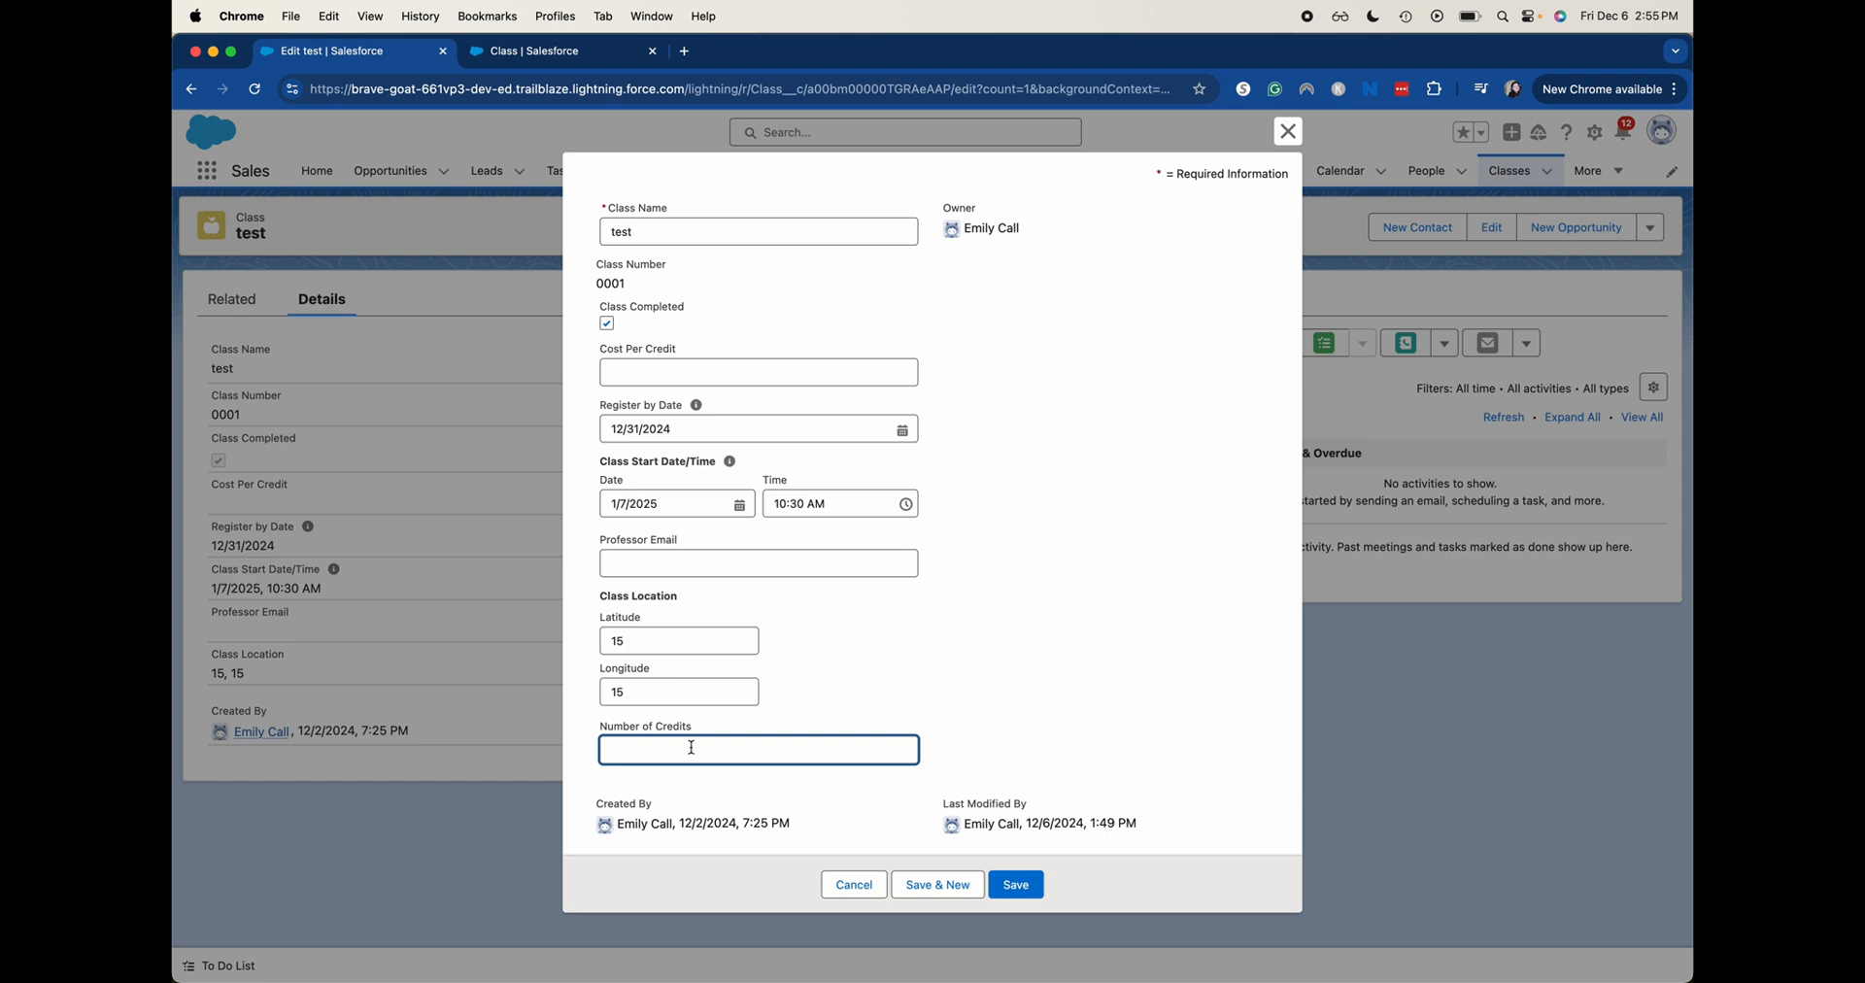
text(3)
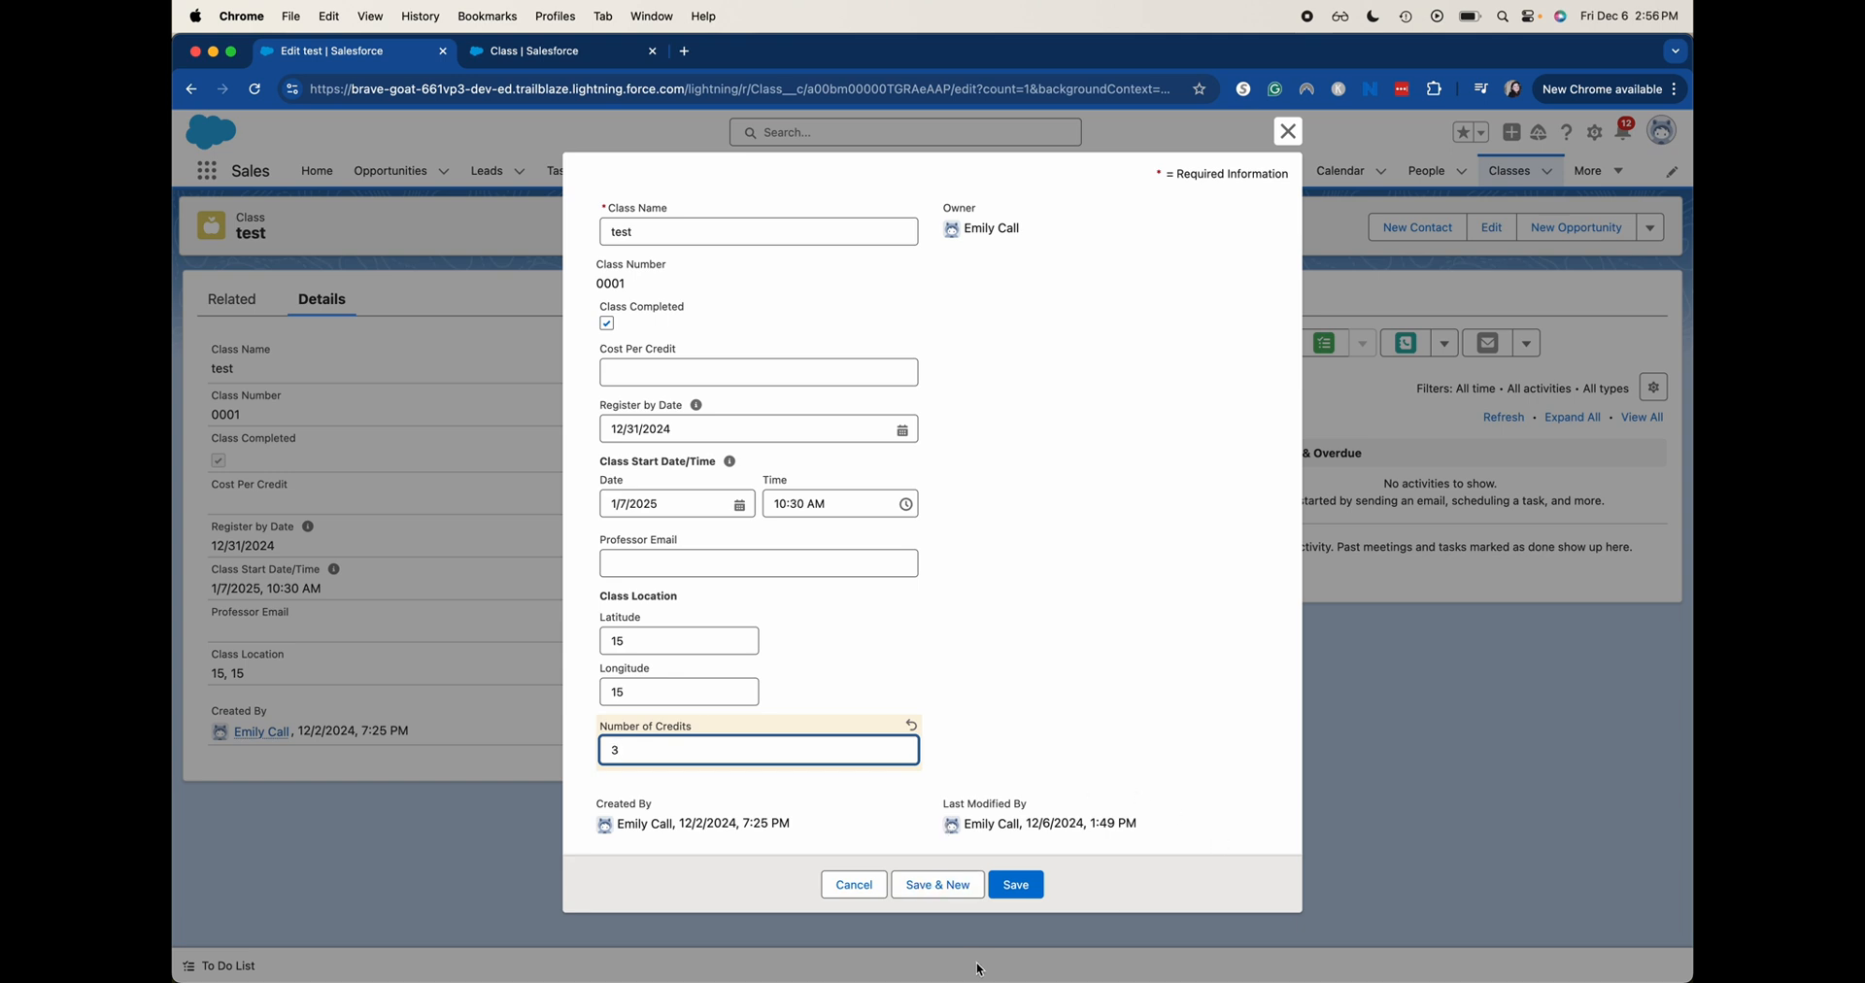
click(1033, 886)
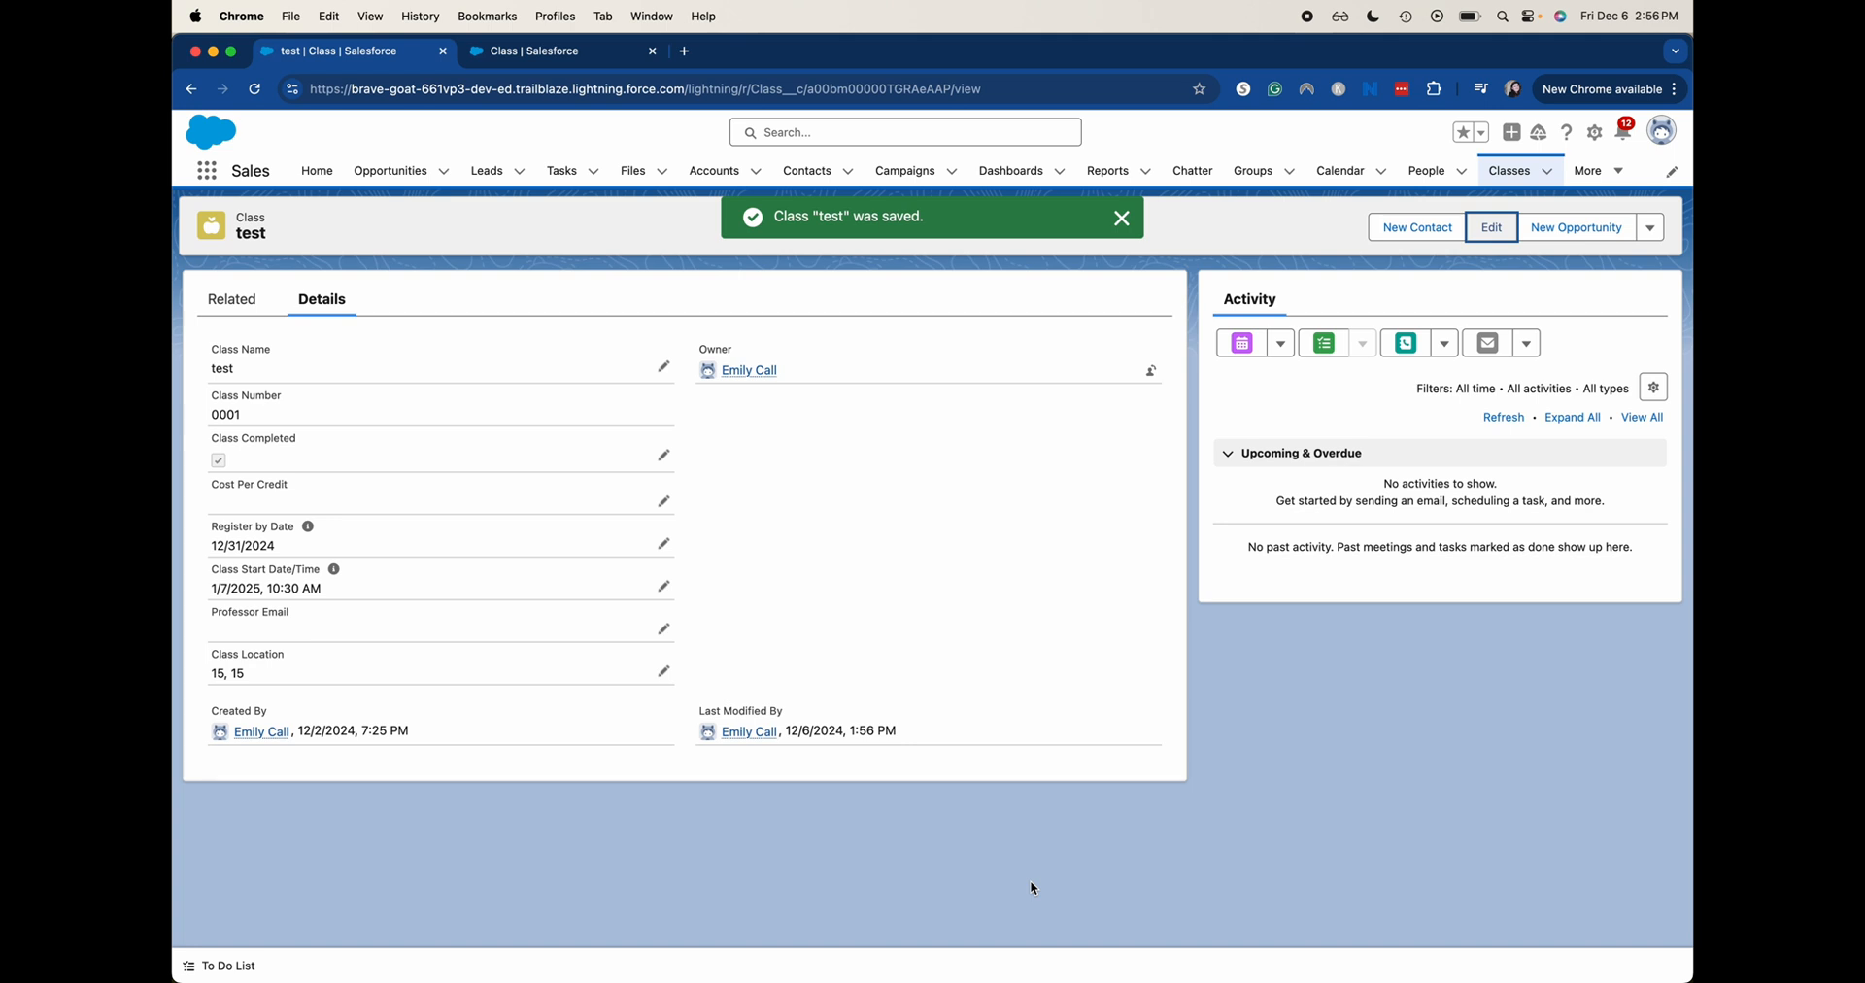
- Reload the test class record and reopen it for editing at the Number of Credits field
key(super+r)
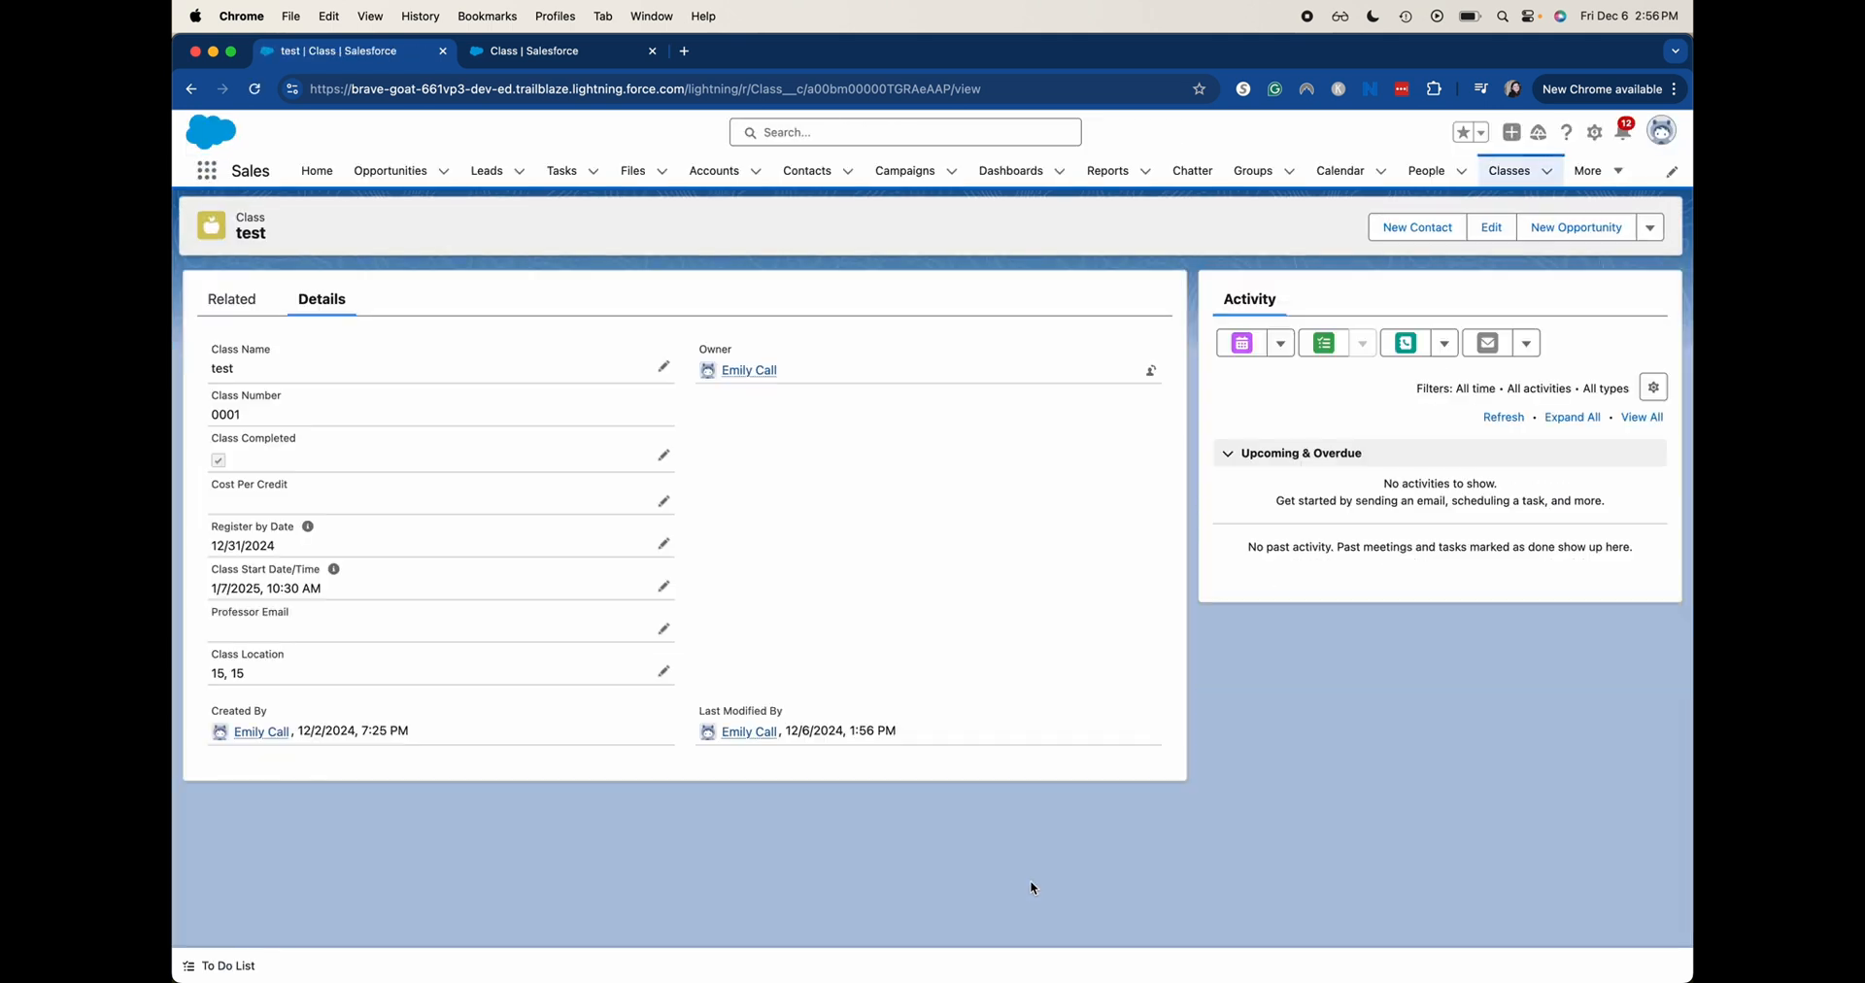
click(1491, 227)
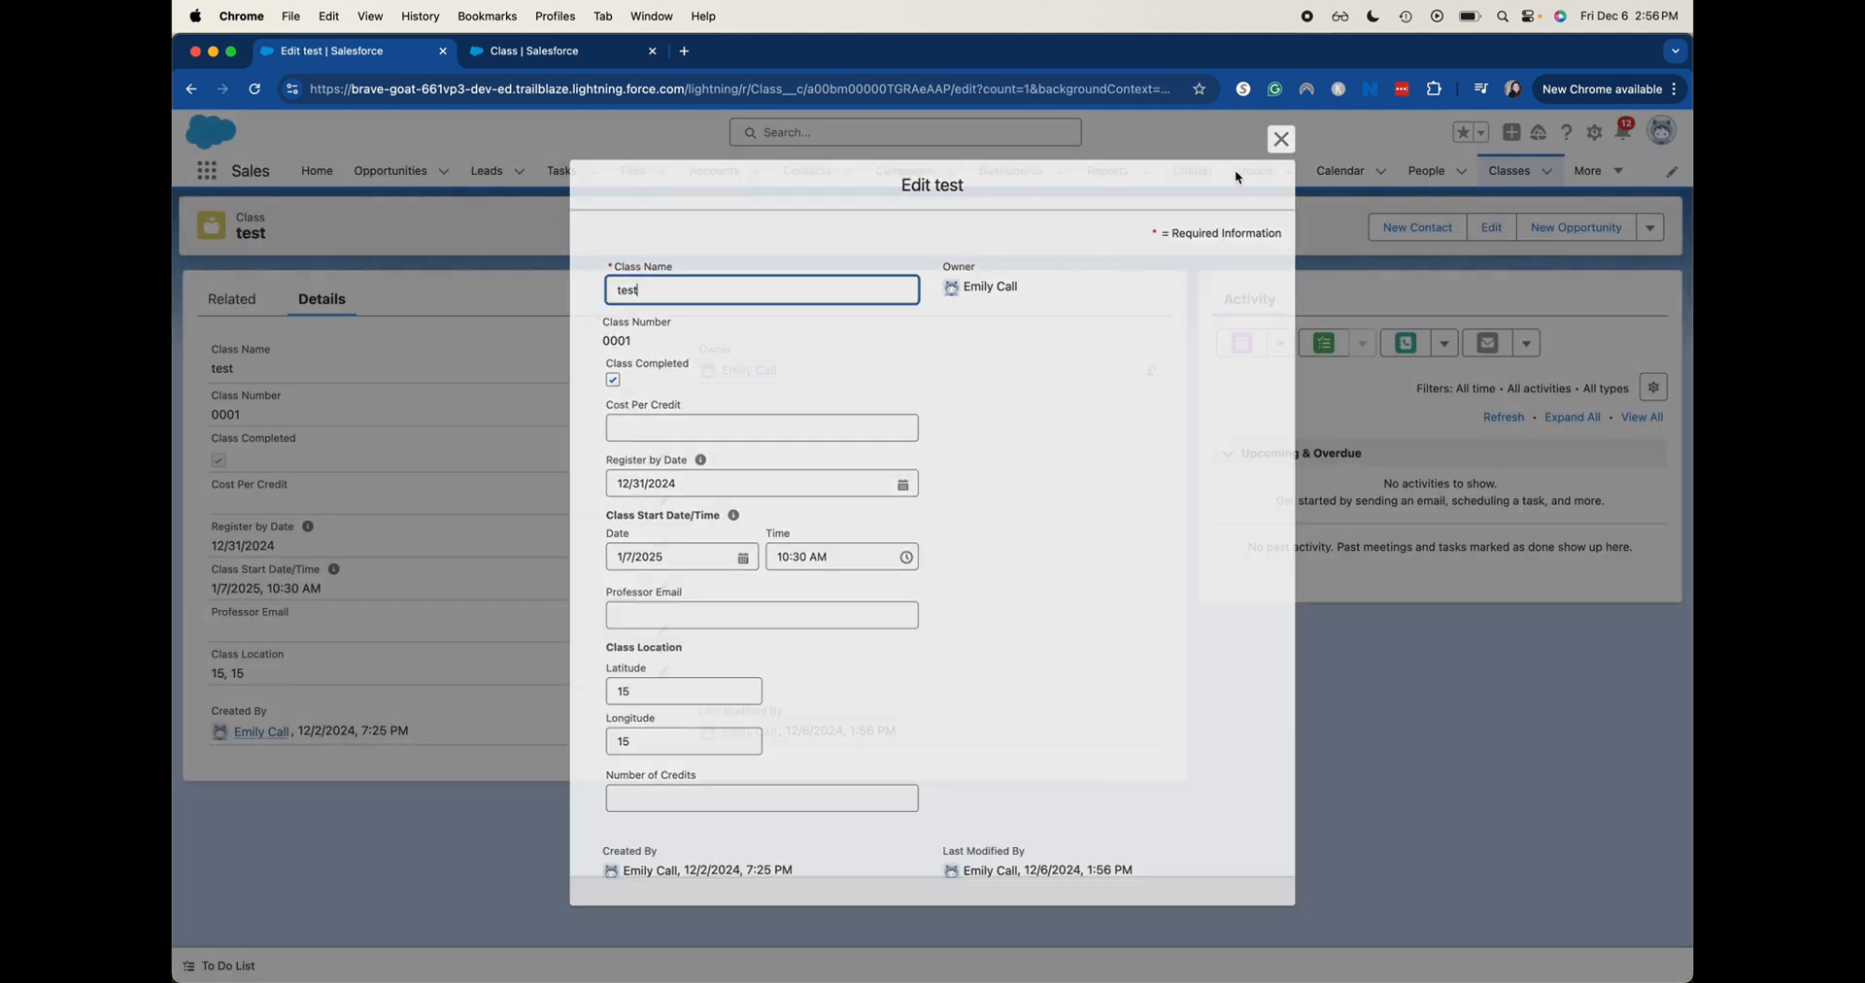
click(860, 793)
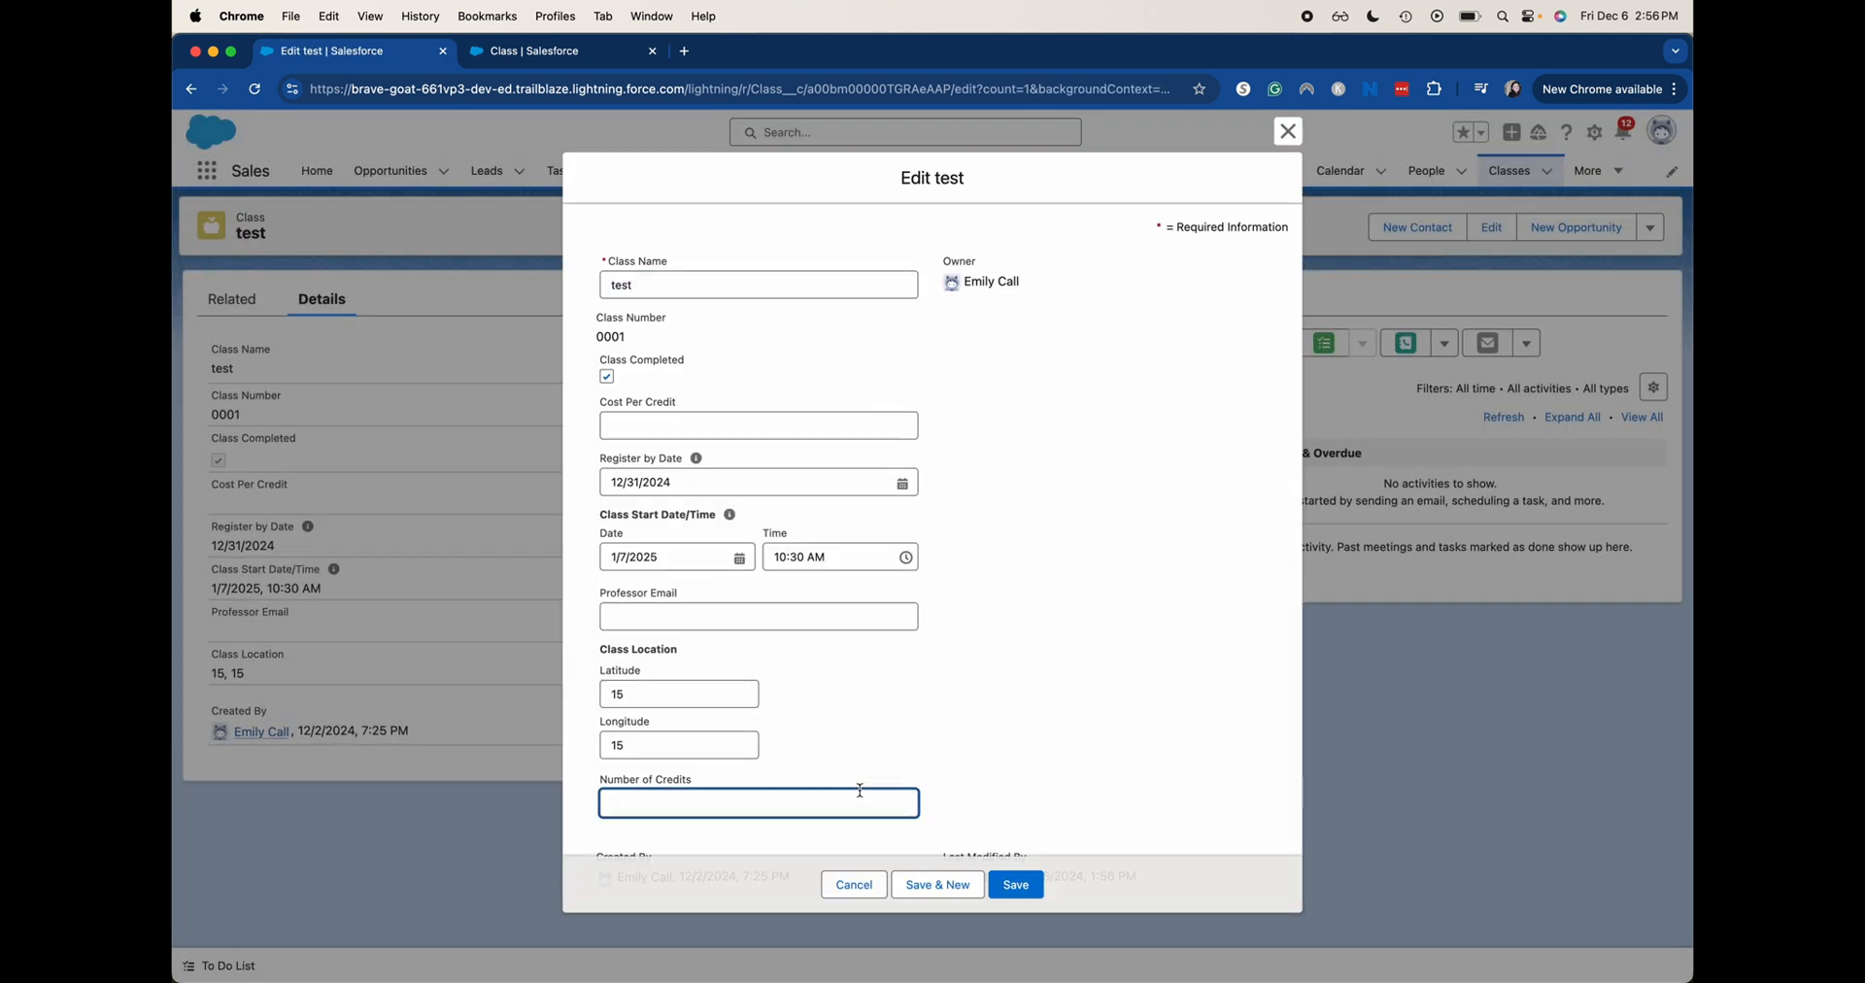
scroll(859, 789, down, 1)
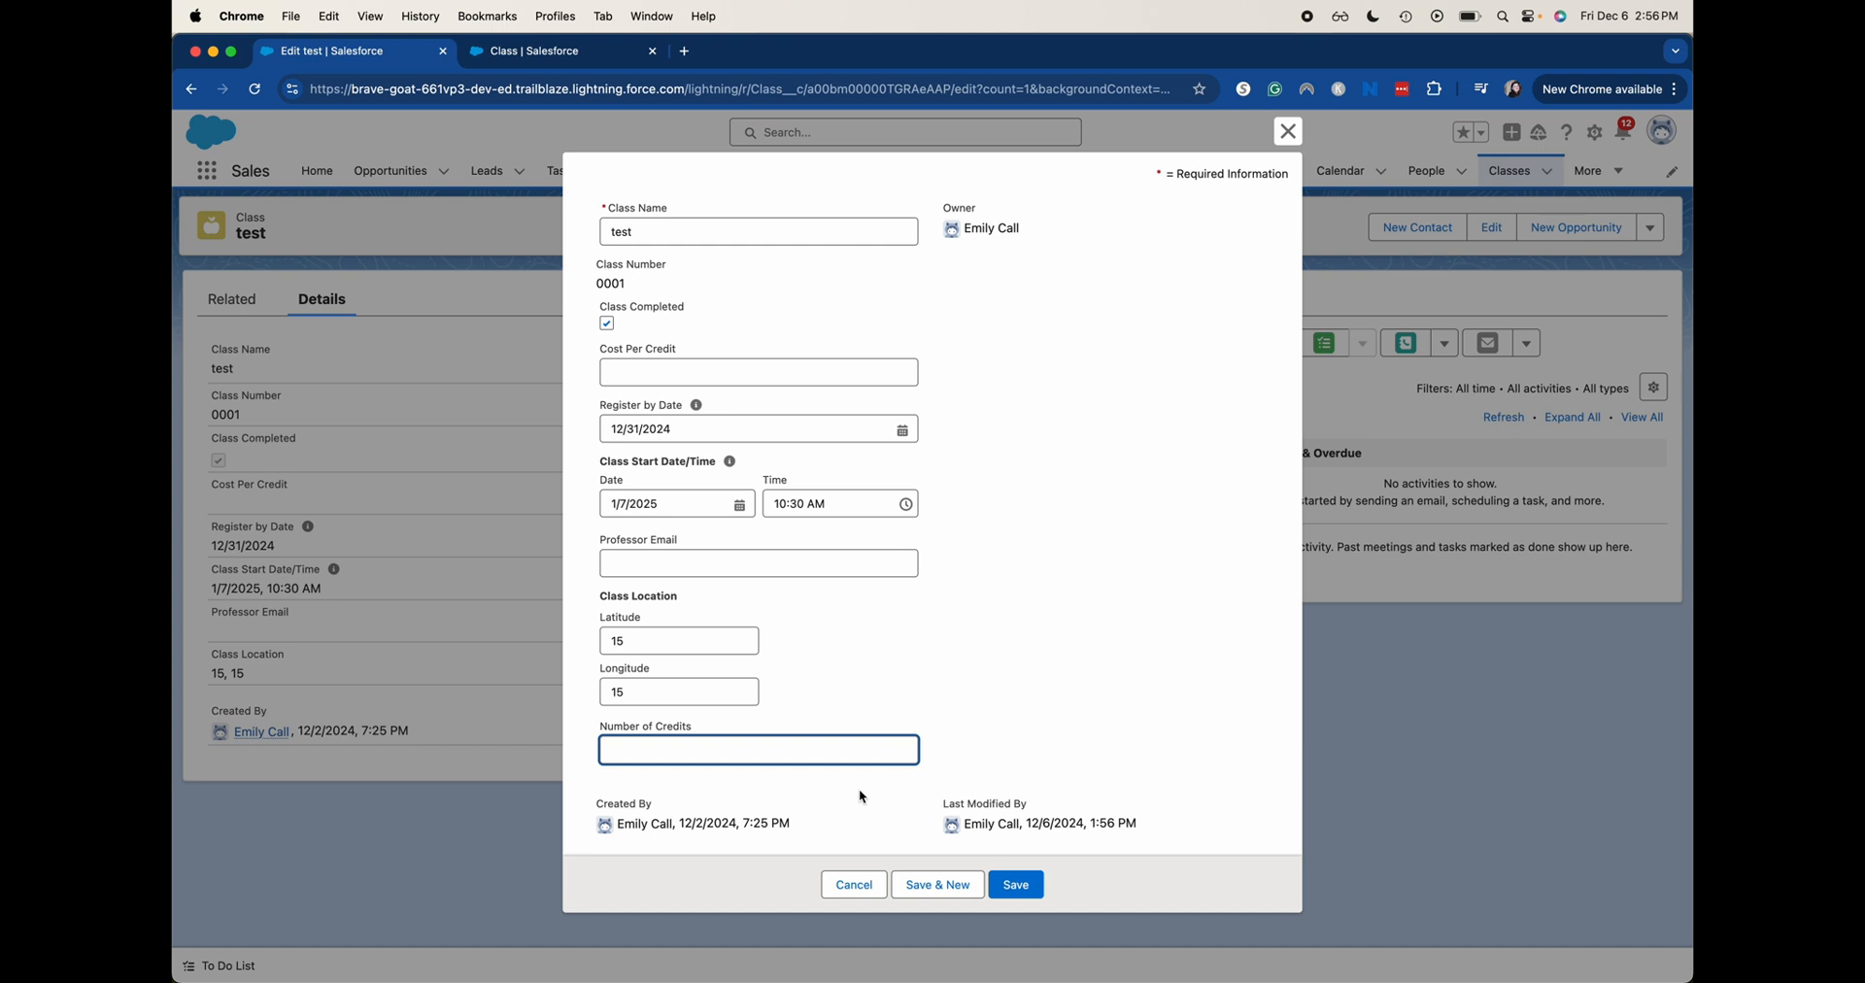